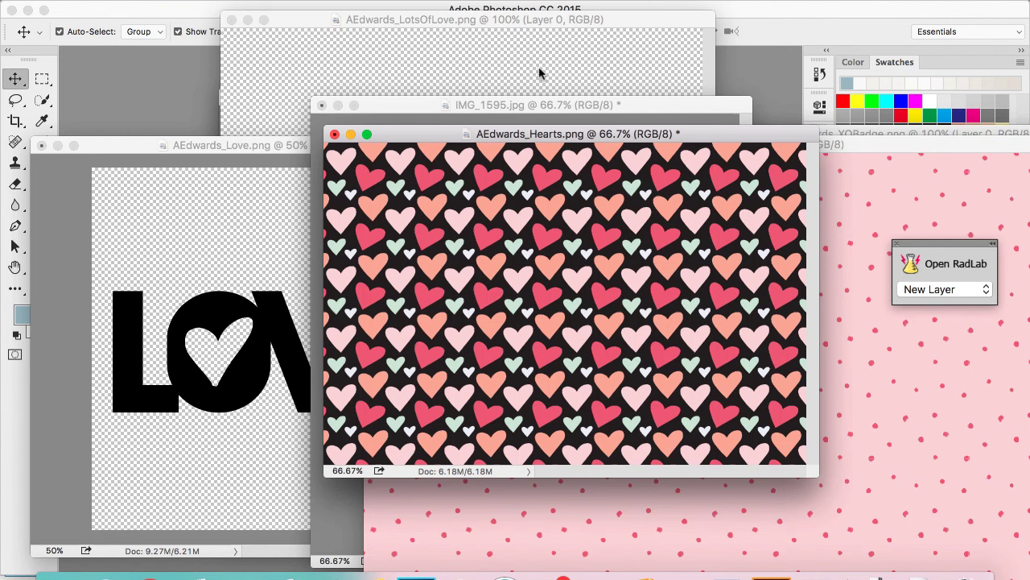
Minimize the IMG_1595.jpg document and move the AEdwards_Love.png window so the whole word LOVE is uncovered.
{"action": "left_click", "coordinate": [541, 104]}
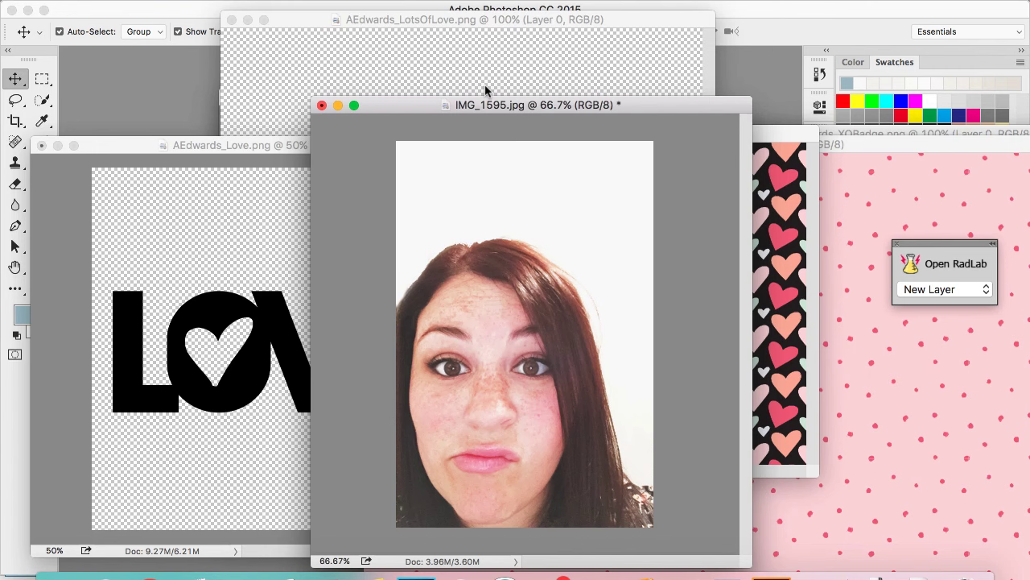
{"action": "left_click", "coordinate": [337, 106]}
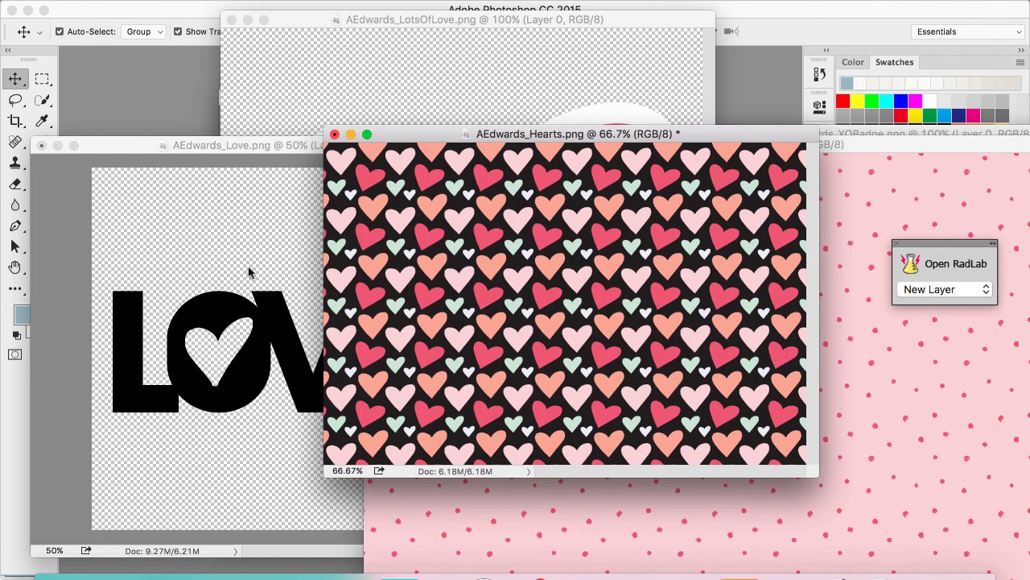
{"action": "left_click_drag", "start_coordinate": [277, 147], "coordinate": [456, 95]}
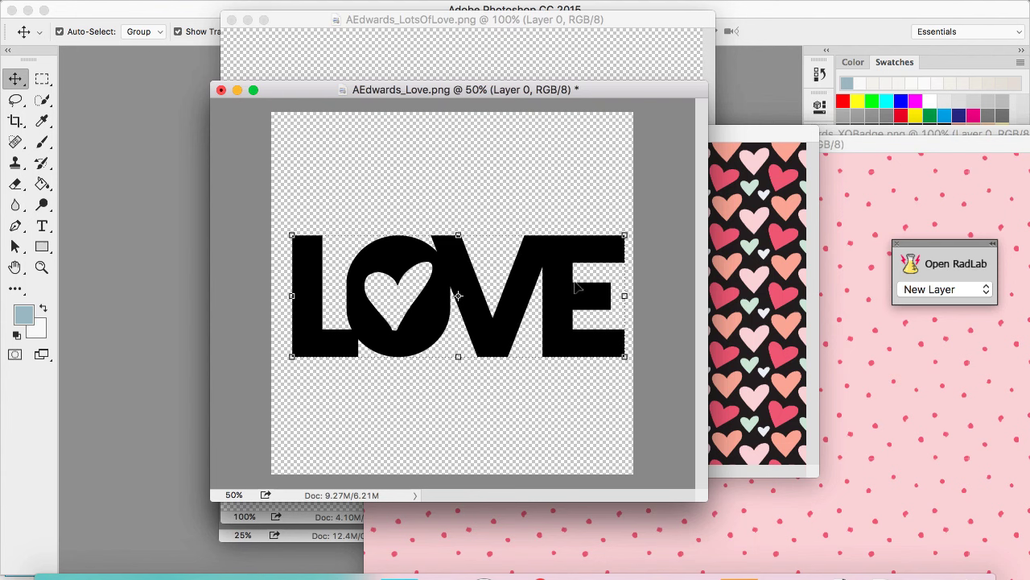
Close the AEdwards_Hearts.png document without saving its changes.
{"action": "left_click", "coordinate": [761, 137]}
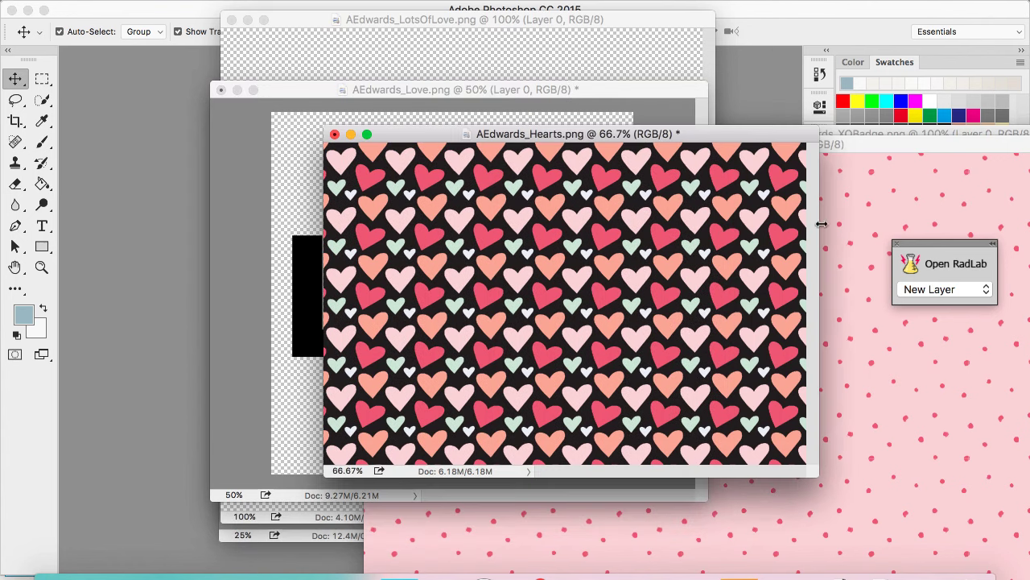
{"action": "left_click", "coordinate": [871, 176]}
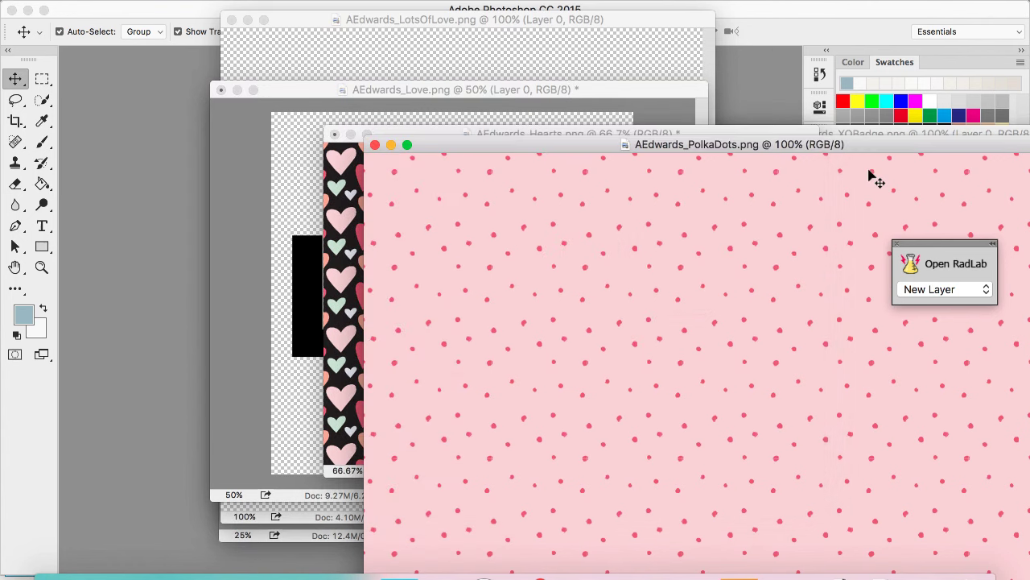
{"action": "left_click", "coordinate": [356, 183]}
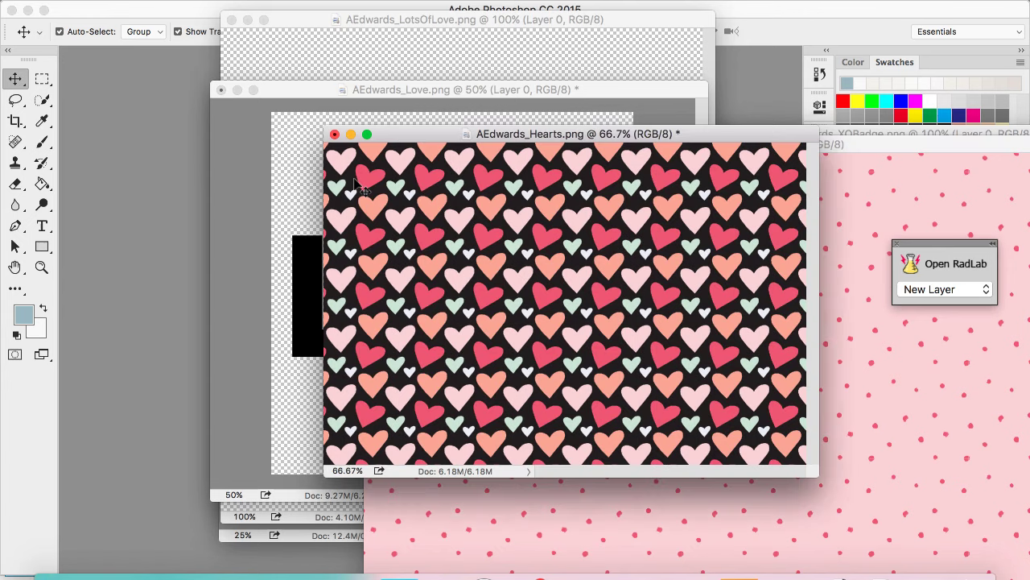
{"action": "left_click", "coordinate": [335, 135]}
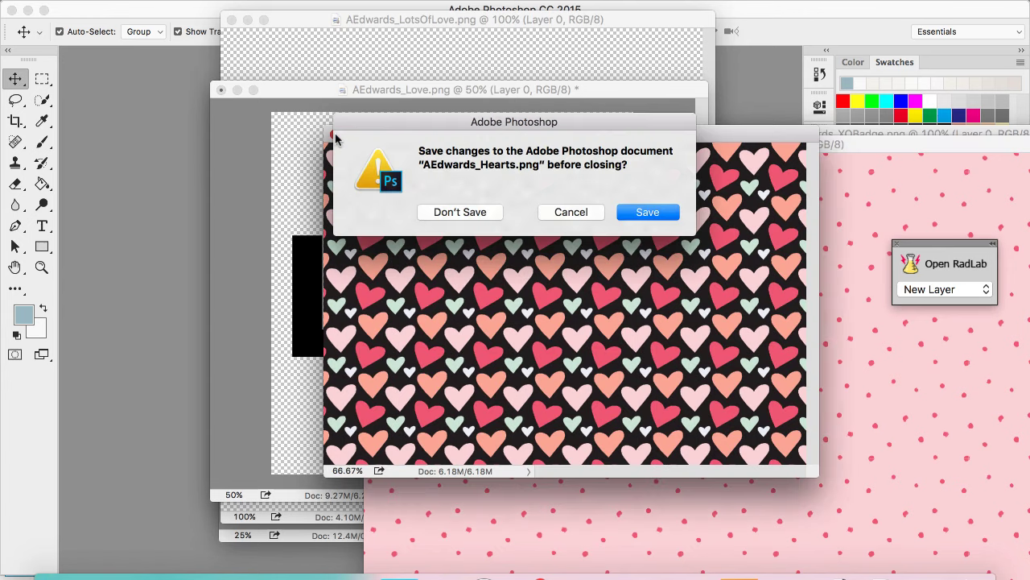
{"action": "left_click", "coordinate": [483, 213]}
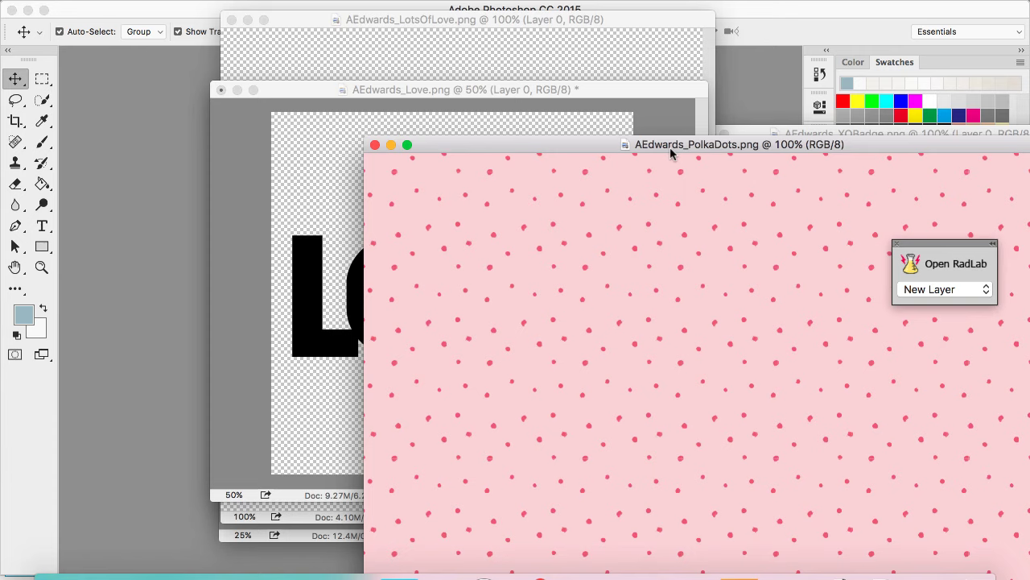
Arrange the AEdwards_Love.png and AEdwards_PolkaDots.png windows next to each other so both documents can be reached.
{"action": "left_click_drag", "start_coordinate": [670, 147], "coordinate": [723, 246]}
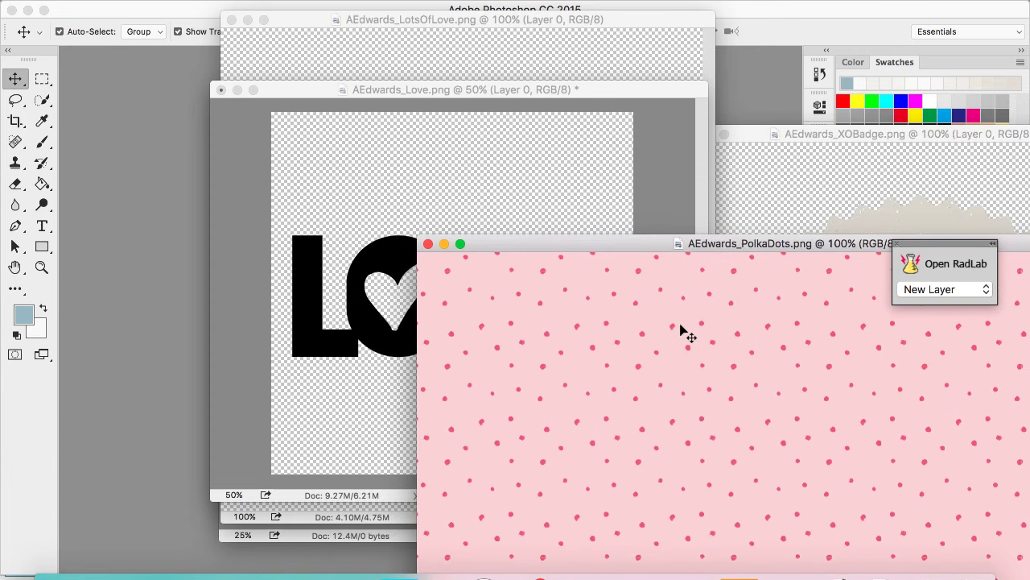
{"action": "left_click", "coordinate": [389, 91]}
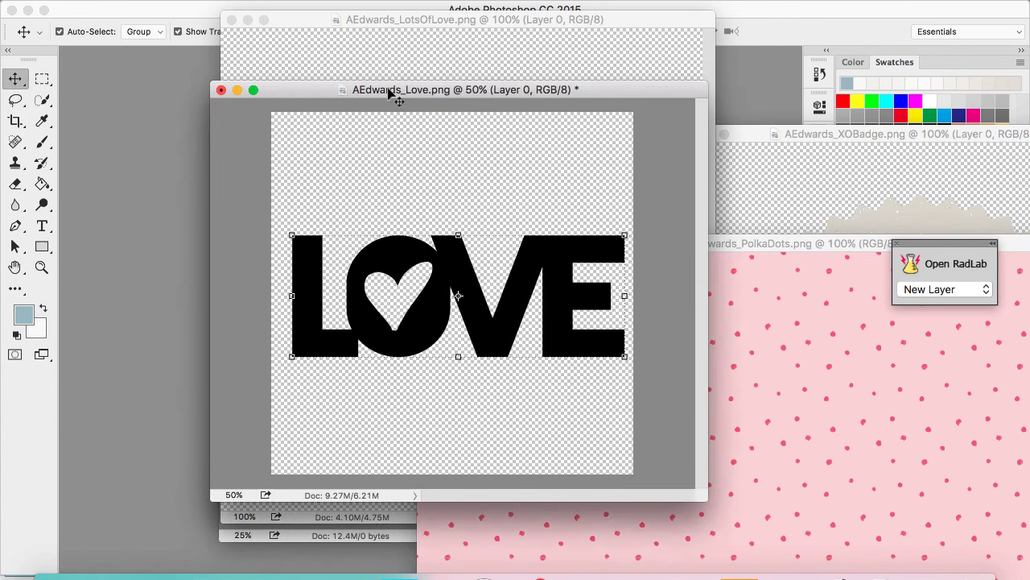
{"action": "left_click", "coordinate": [749, 469]}
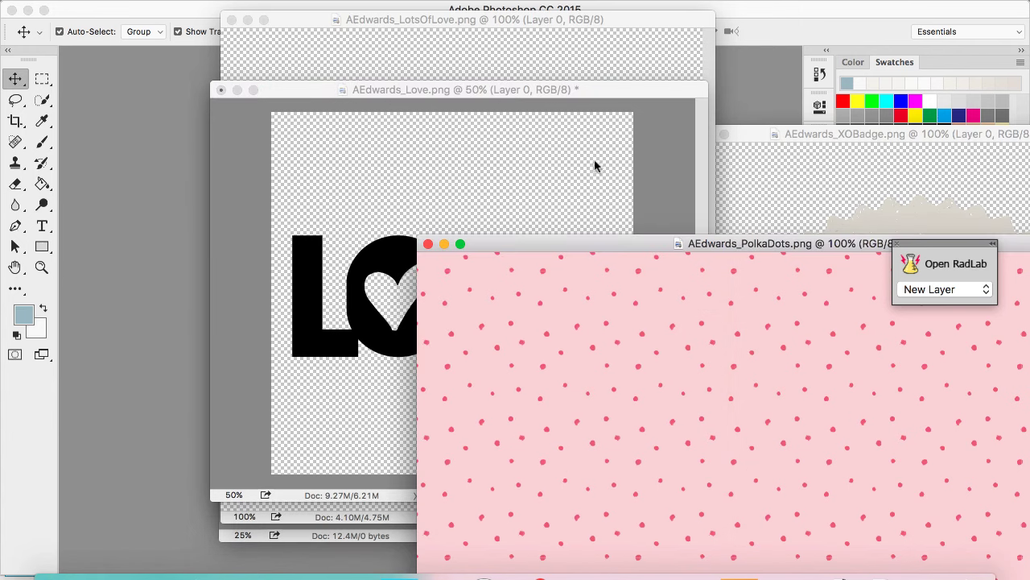
{"action": "left_click_drag", "start_coordinate": [593, 91], "coordinate": [447, 105]}
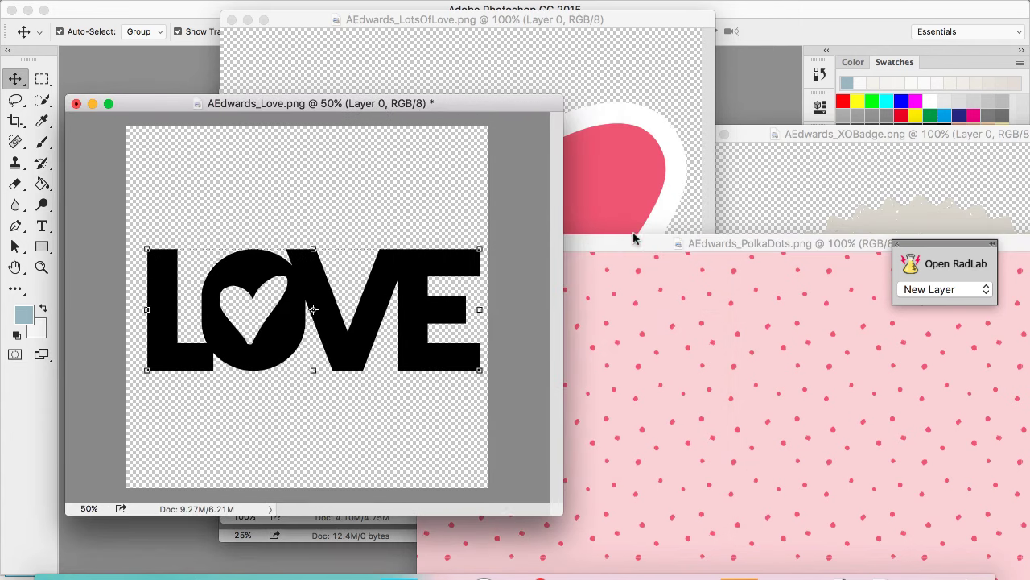
{"action": "left_click_drag", "start_coordinate": [669, 246], "coordinate": [689, 128]}
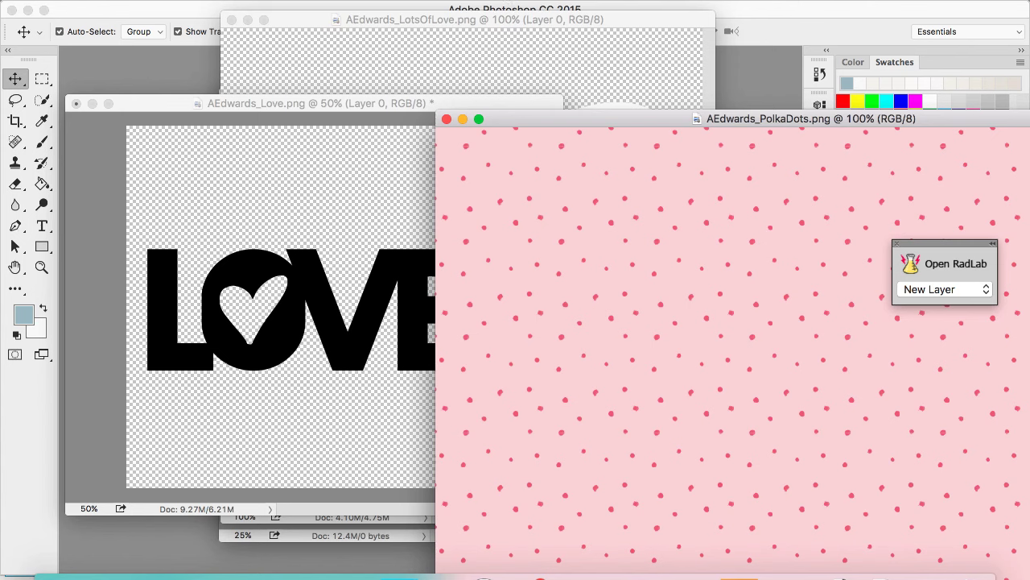
Float all open documents in windows and move the AEdwards_Love.png window slightly higher.
{"action": "left_click", "coordinate": [512, 0]}
{"action": "mouse_move", "coordinate": [511, 9]}
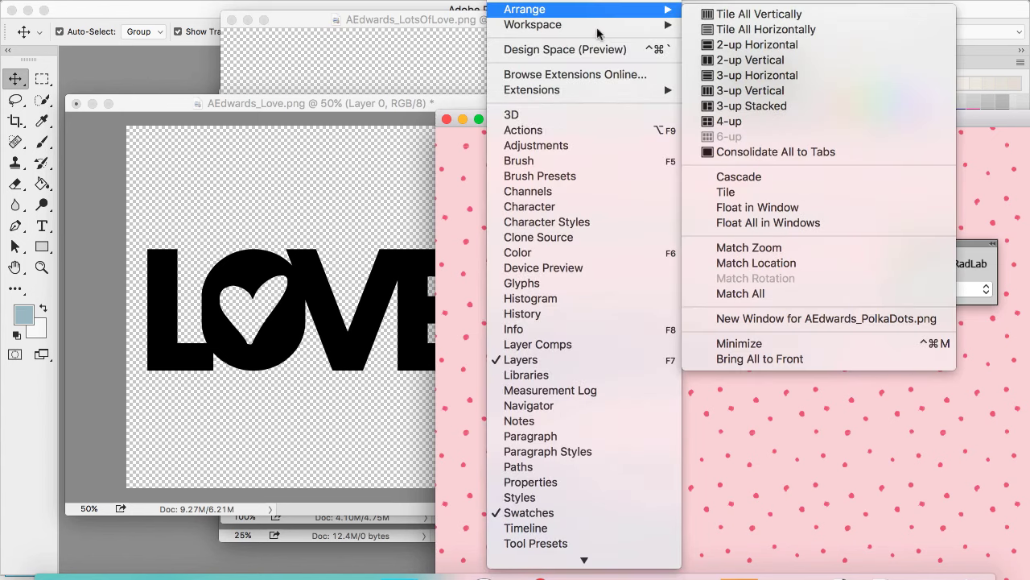
{"action": "left_click", "coordinate": [765, 223]}
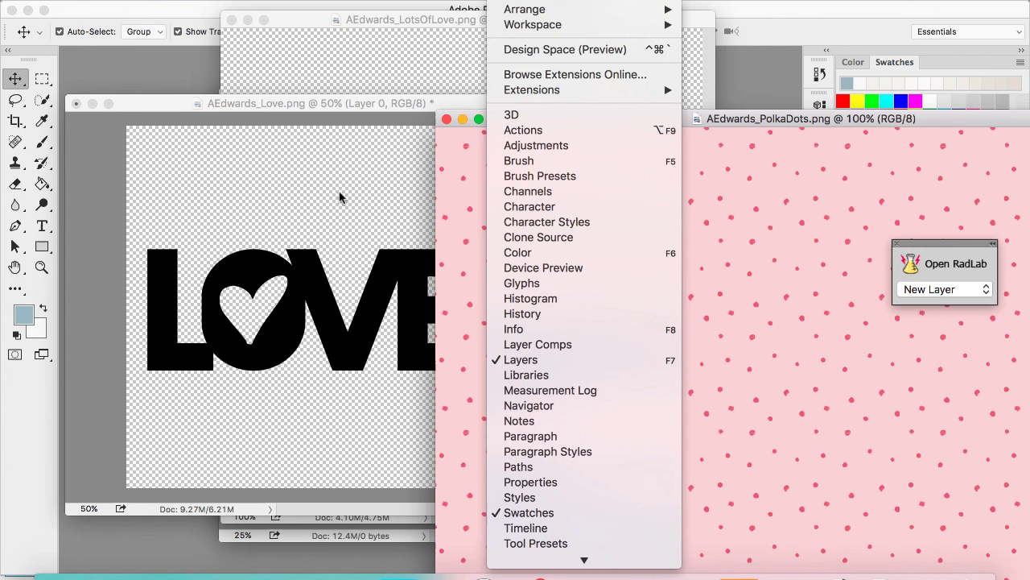
{"action": "left_click", "coordinate": [362, 107]}
{"action": "left_click_drag", "start_coordinate": [413, 102], "coordinate": [419, 80]}
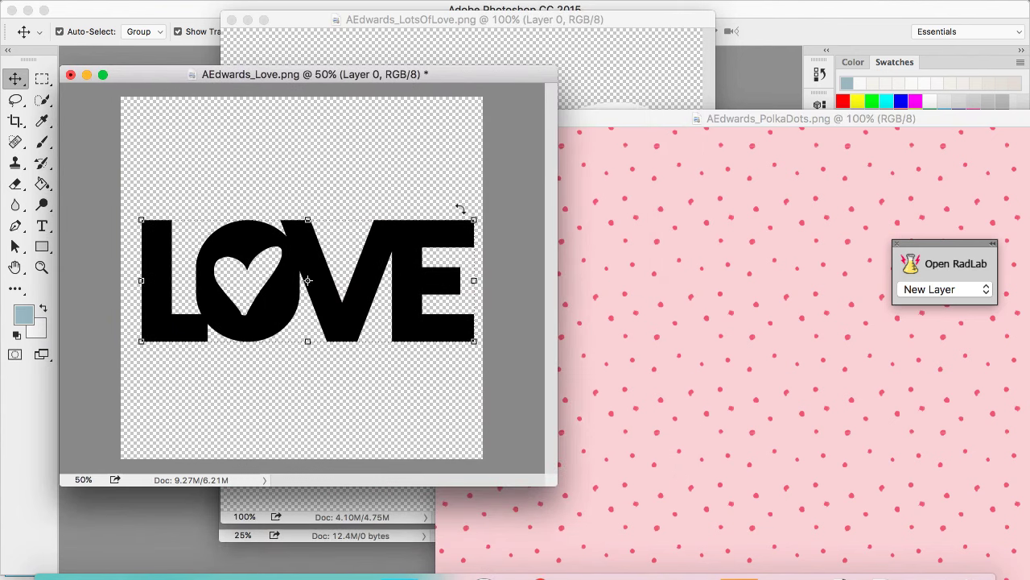
Copy the polka dot pattern into the AEdwards_Love.png document and position it so it covers the whole word LOVE.
{"action": "left_click", "coordinate": [636, 182]}
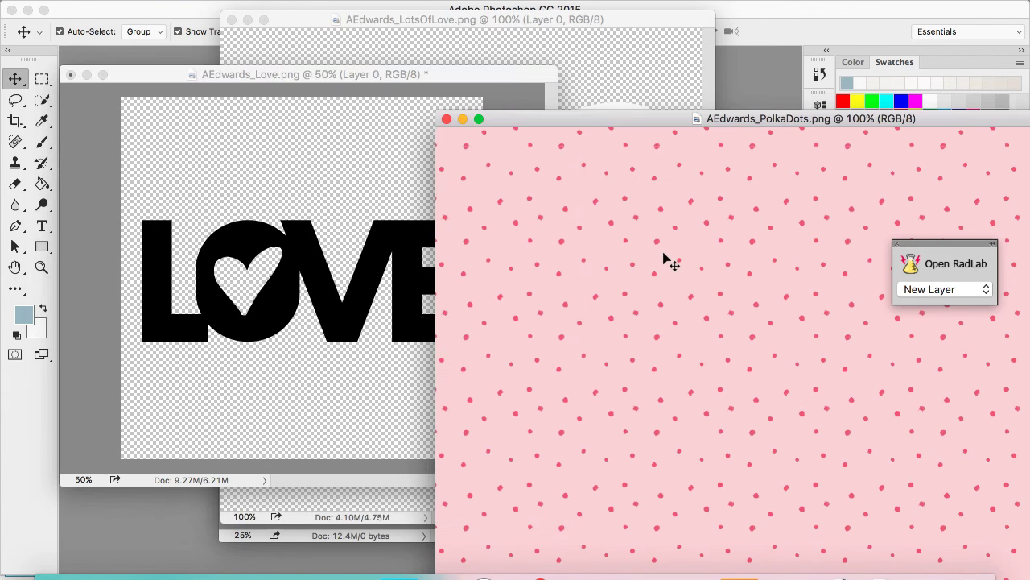
{"action": "left_click_drag", "start_coordinate": [657, 258], "coordinate": [360, 271]}
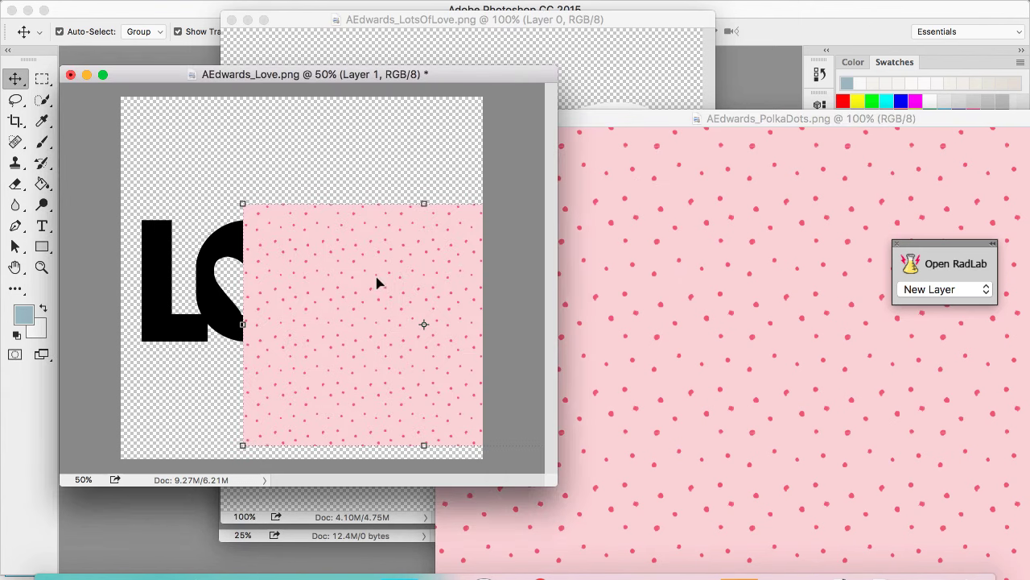
{"action": "left_click_drag", "start_coordinate": [451, 382], "coordinate": [335, 341]}
Minimize the AEdwards_PolkaDots.png window and reposition the XO badge and AEdwards_Love.png windows, keeping the LOVE document in front.
{"action": "left_click", "coordinate": [643, 114]}
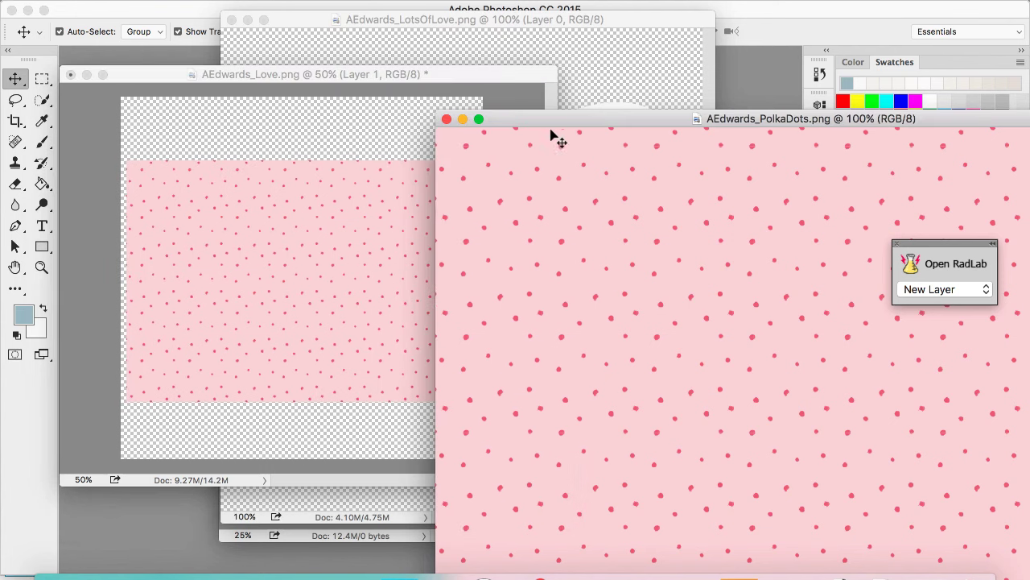
{"action": "left_click", "coordinate": [463, 119]}
{"action": "left_click_drag", "start_coordinate": [810, 127], "coordinate": [461, 104]}
{"action": "left_click", "coordinate": [388, 75]}
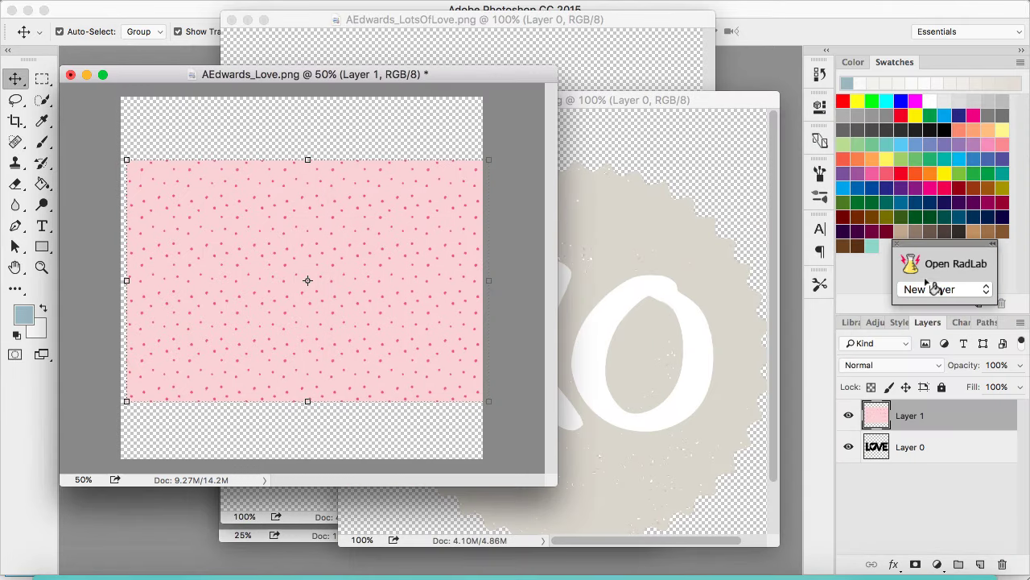
{"action": "left_click_drag", "start_coordinate": [449, 77], "coordinate": [539, 80]}
Clip the polka dot Layer 1 to the LOVE word on Layer 0 with a clipping mask.
{"action": "left_click", "coordinate": [914, 449]}
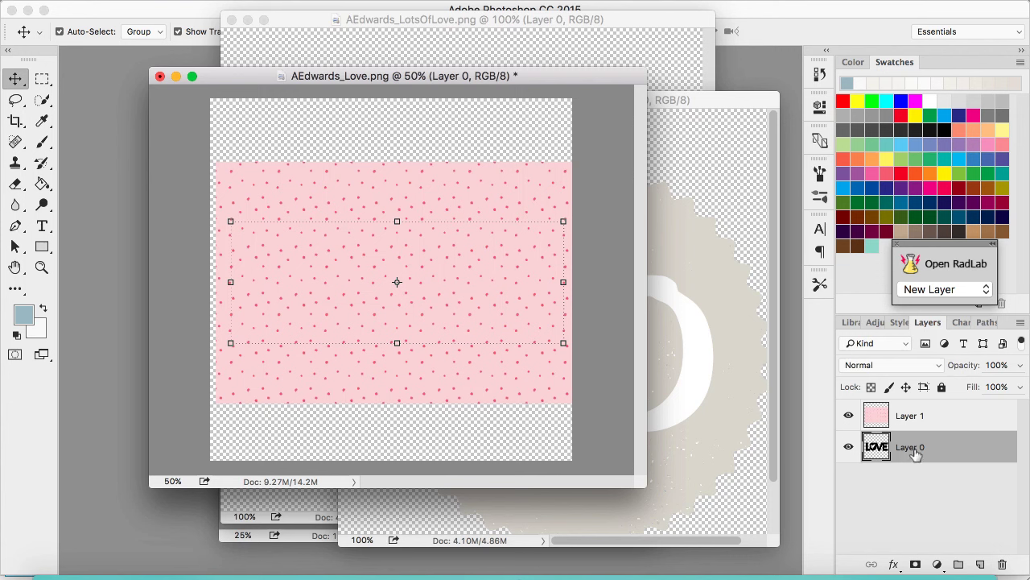
{"action": "left_click", "coordinate": [921, 412]}
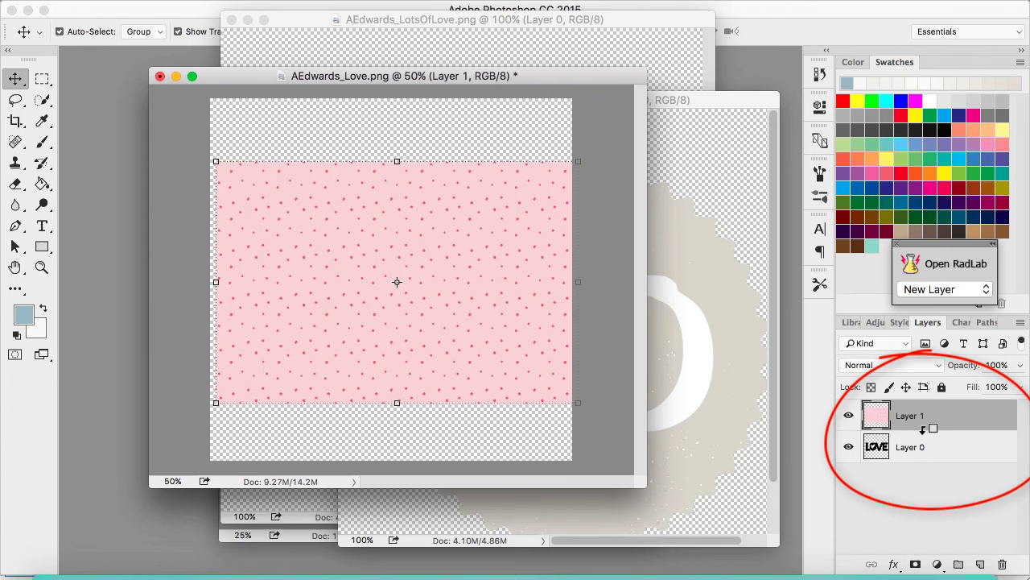
{"action": "left_click", "coordinate": [927, 429], "text": "alt"}
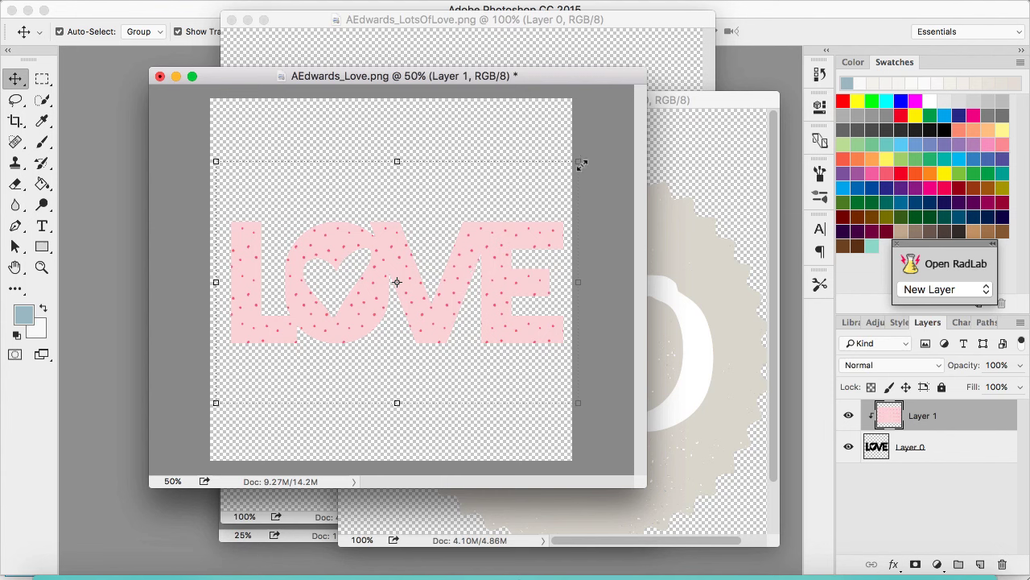
Scale the clipped polka dot pattern down slightly and reposition it so it still fills the word LOVE.
{"action": "left_click_drag", "start_coordinate": [507, 269], "coordinate": [570, 312]}
{"action": "mouse_move", "coordinate": [580, 206]}
{"action": "left_mouse_down"}
{"action": "mouse_move", "coordinate": [706, 110]}
{"action": "mouse_move", "coordinate": [703, 145]}
{"action": "mouse_move", "coordinate": [536, 234]}
{"action": "mouse_move", "coordinate": [528, 254]}
{"action": "mouse_move", "coordinate": [577, 223]}
{"action": "left_mouse_up"}
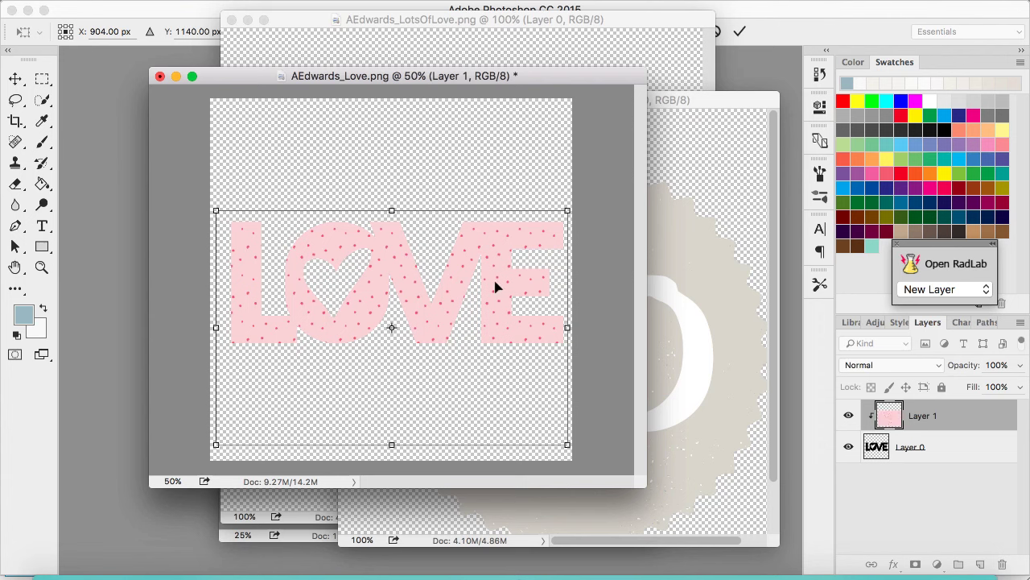
{"action": "mouse_move", "coordinate": [494, 288]}
{"action": "left_mouse_down"}
{"action": "mouse_move", "coordinate": [502, 266]}
{"action": "mouse_move", "coordinate": [495, 272]}
{"action": "left_mouse_up"}
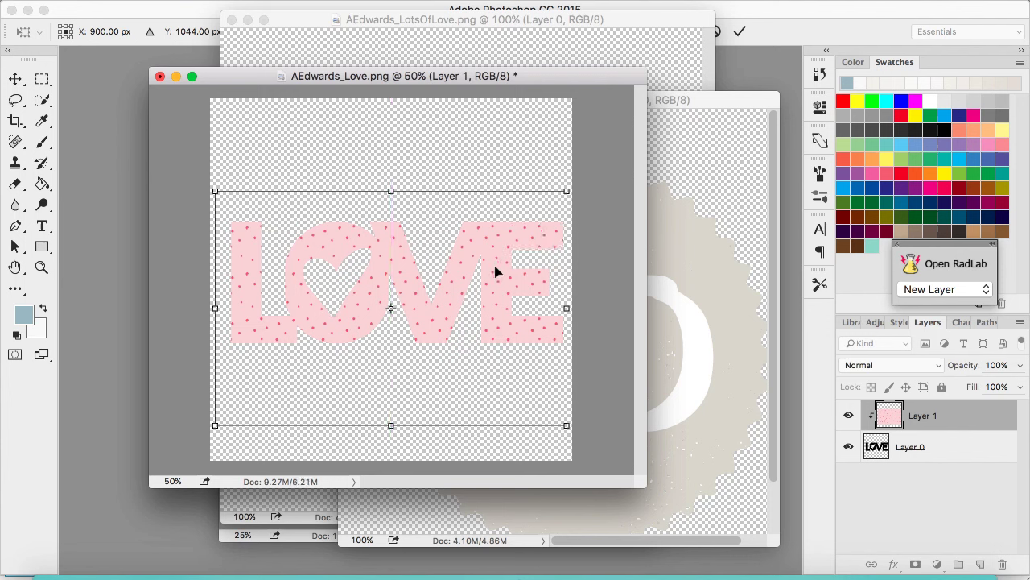
{"action": "left_click", "coordinate": [739, 31]}
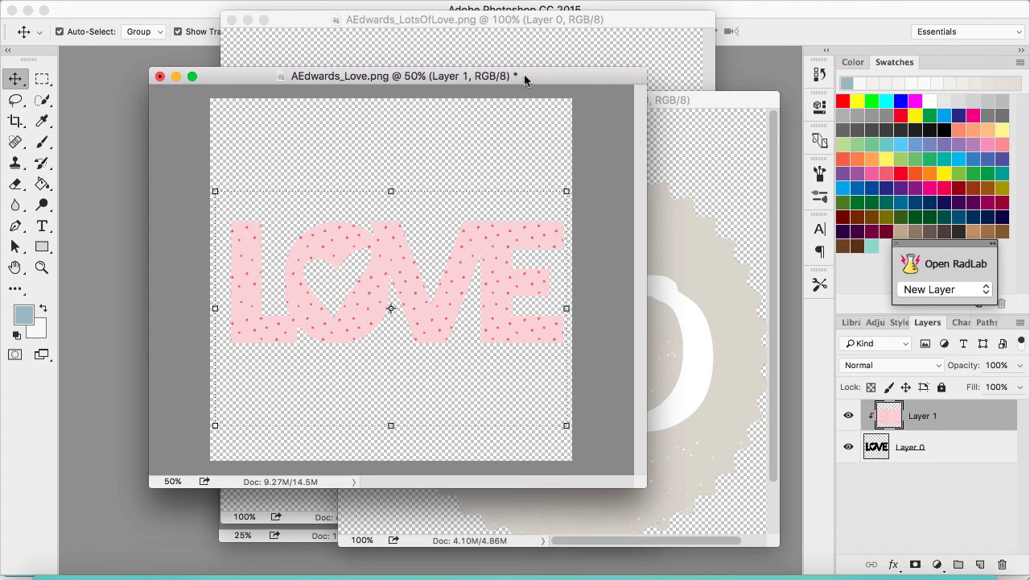
Bring the AEdwards_LotsOfLove.png document to the front and reset the foreground and background colors to their defaults.
{"action": "left_click_drag", "start_coordinate": [524, 76], "coordinate": [420, 172]}
{"action": "left_click", "coordinate": [519, 21]}
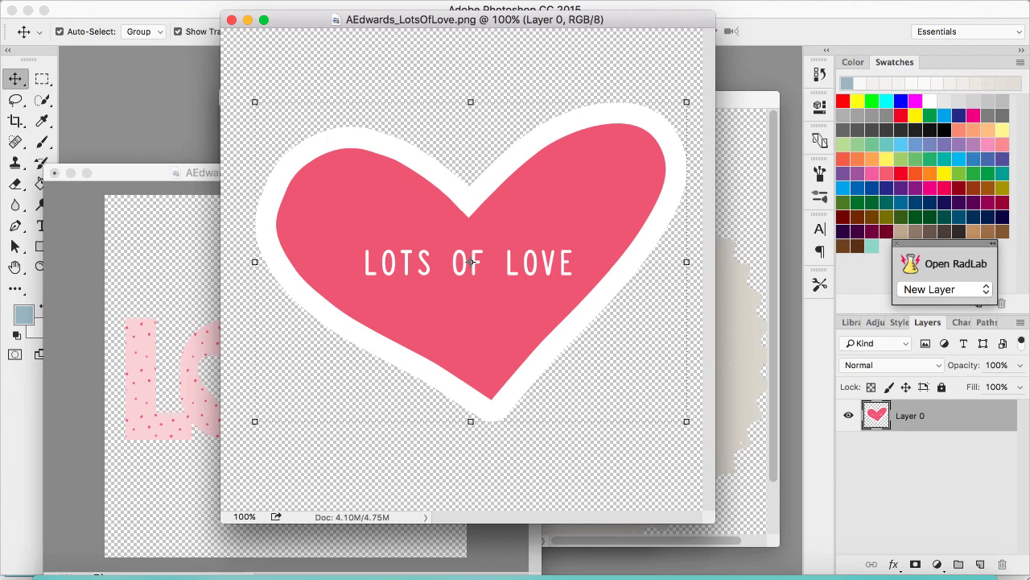
{"action": "left_click", "coordinate": [221, 0]}
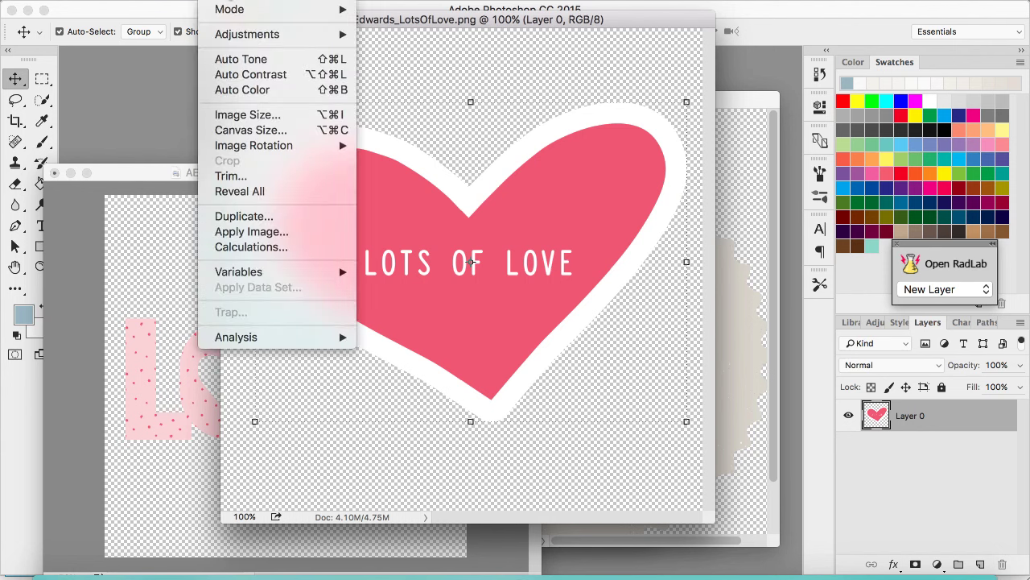
{"action": "left_click", "coordinate": [42, 197]}
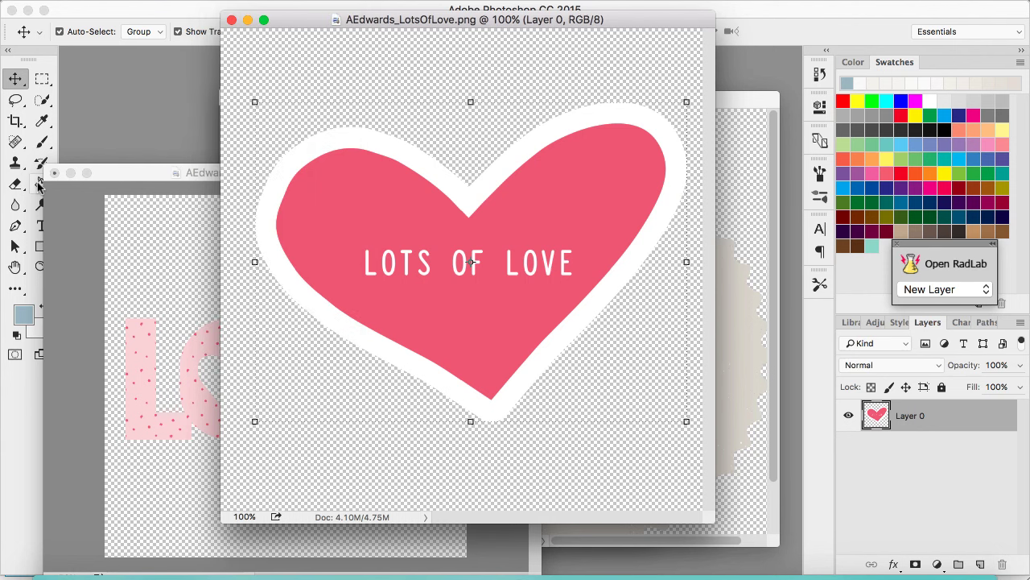
{"action": "left_click", "coordinate": [16, 334]}
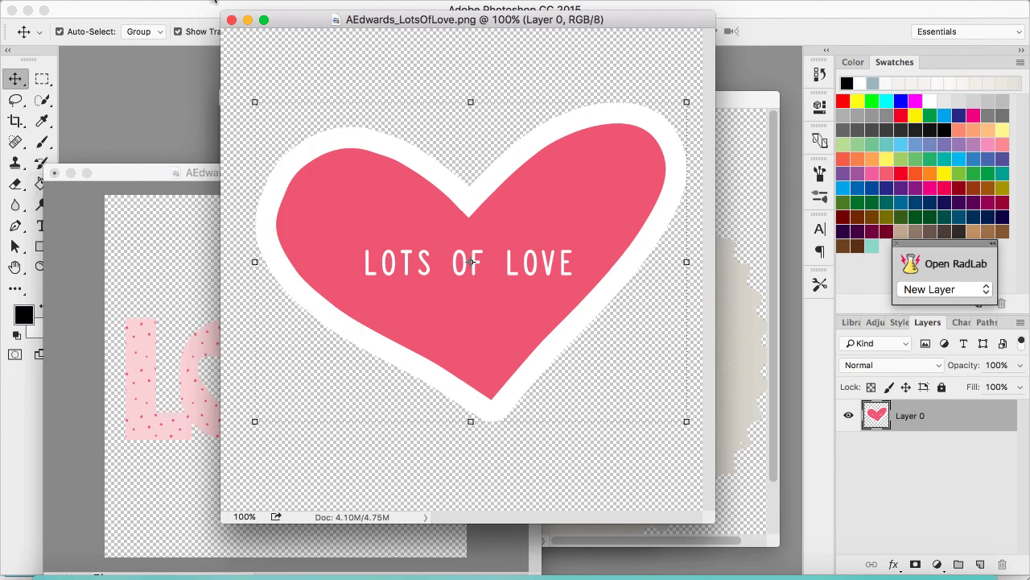
Fill the LOTS OF LOVE heart with the white background color at 100% opacity, preserving transparency.
{"action": "left_click", "coordinate": [221, 1]}
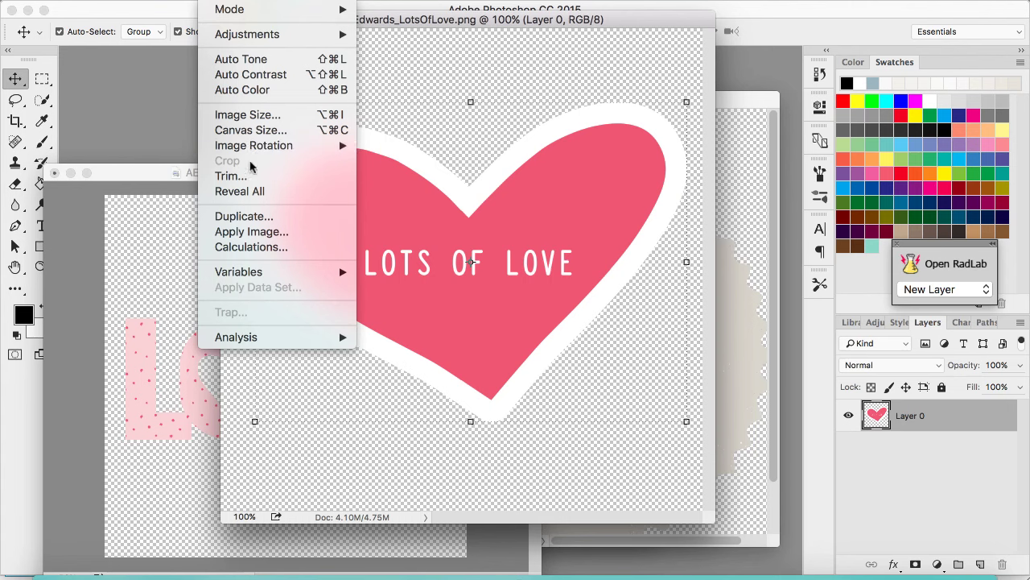
{"action": "mouse_move", "coordinate": [260, 150]}
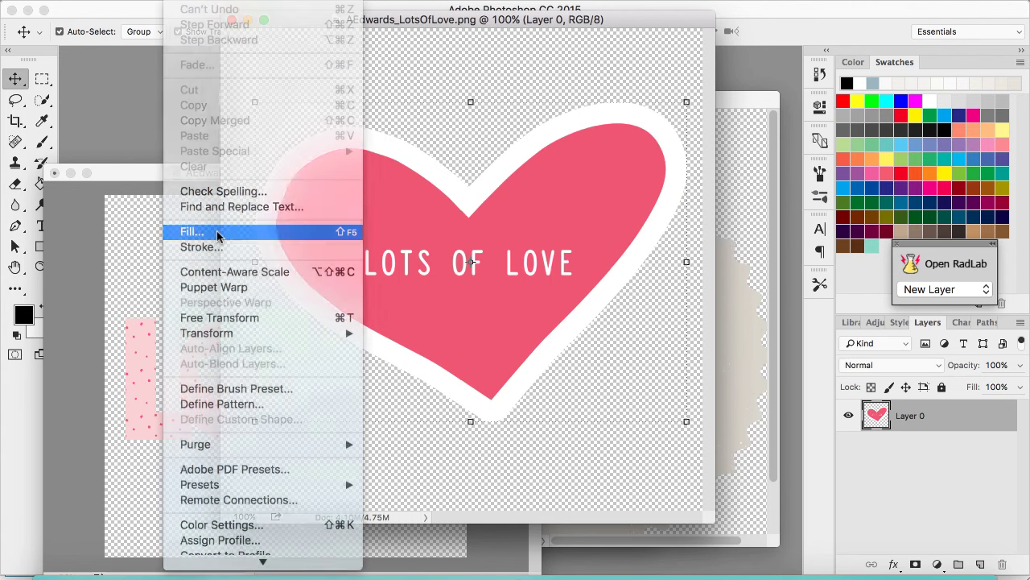
{"action": "left_click", "coordinate": [217, 236]}
{"action": "left_click", "coordinate": [622, 197]}
{"action": "key", "text": "v"}
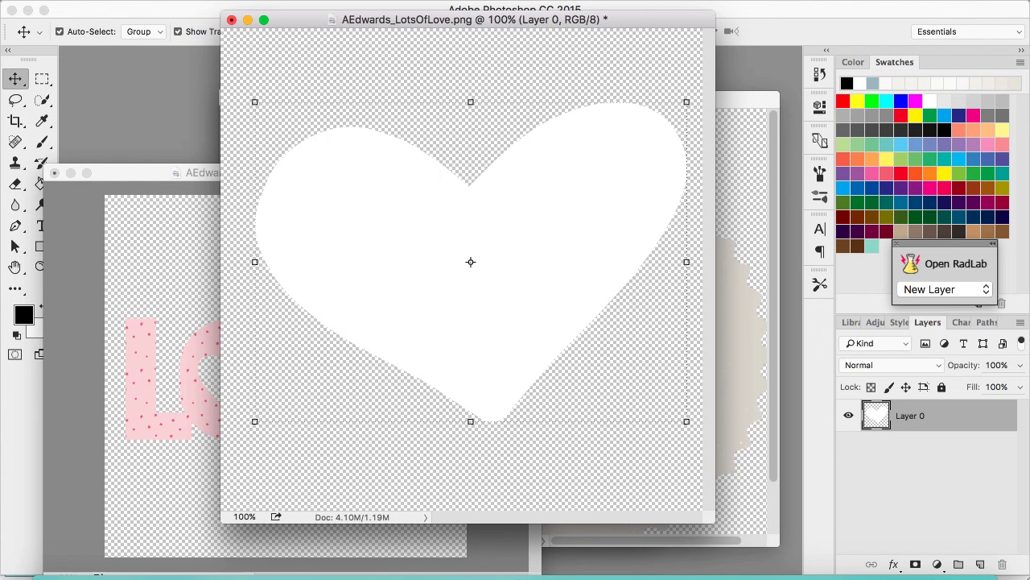
Fill the heart with the black foreground color in Normal mode at 100% opacity, preserving transparency.
{"action": "left_click", "coordinate": [221, 1]}
{"action": "mouse_move", "coordinate": [179, 2]}
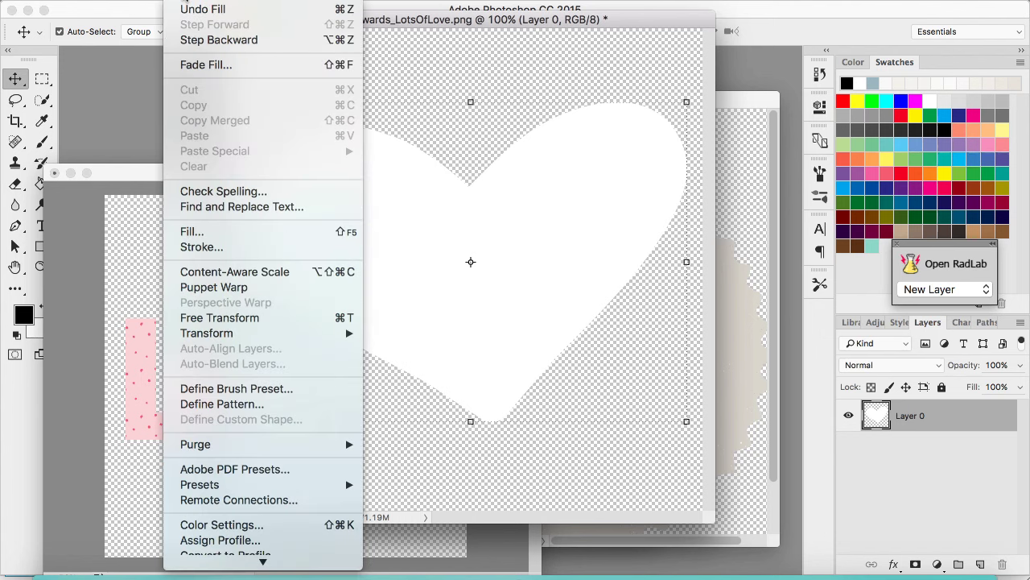
{"action": "left_click", "coordinate": [227, 234]}
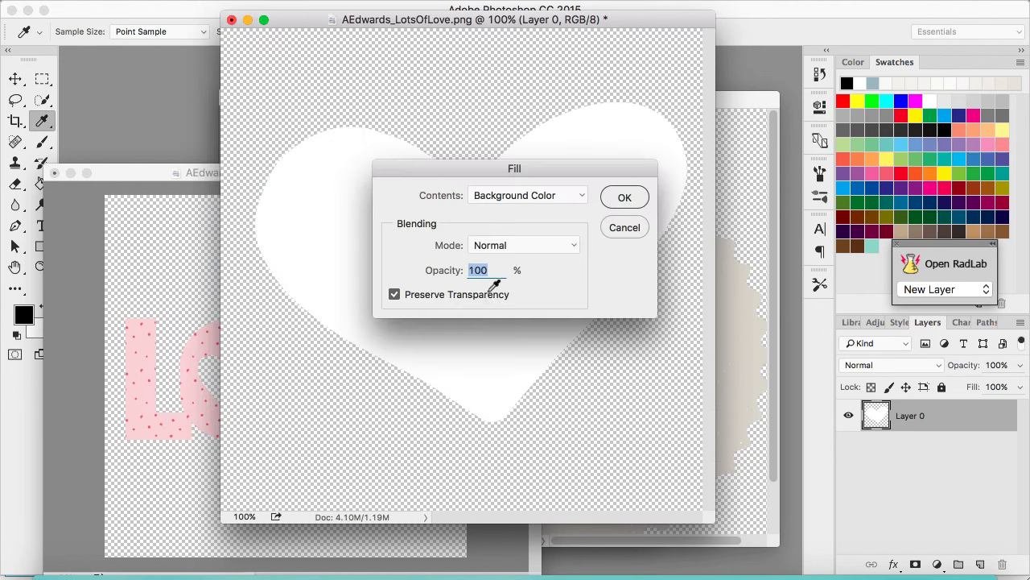
{"action": "left_click", "coordinate": [534, 203]}
{"action": "left_click", "coordinate": [534, 182]}
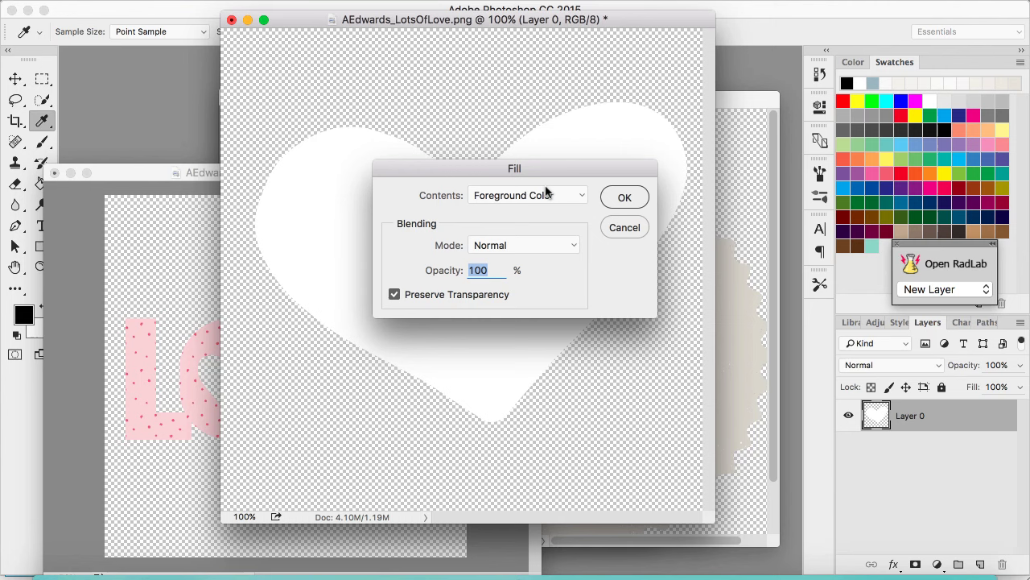
{"action": "left_click", "coordinate": [621, 198]}
{"action": "key", "text": "v"}
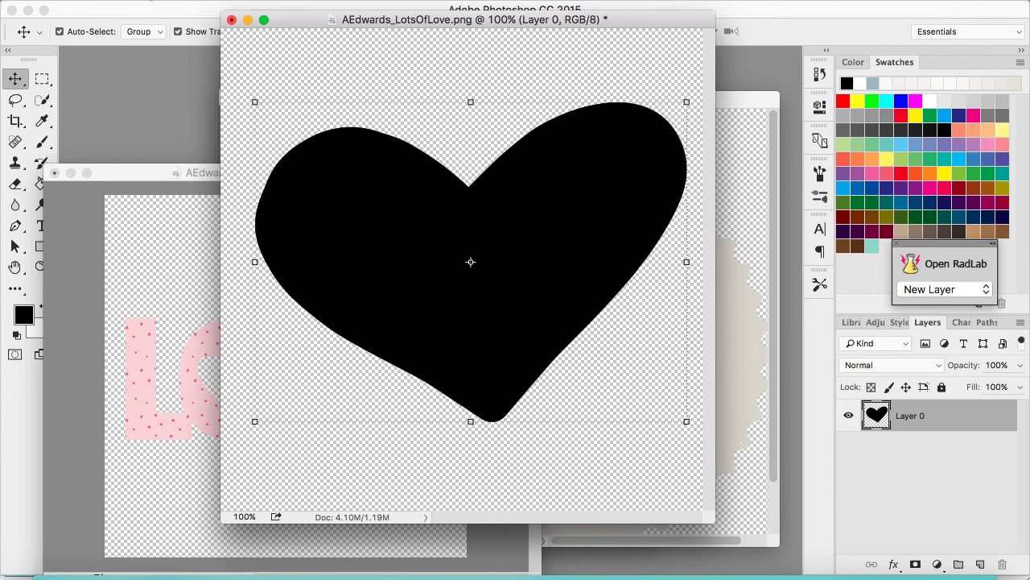
Save a PNG copy of the black heart to the Desktop as "black heart.png" with Smallest / Slow compression and no interlacing.
{"action": "left_click", "coordinate": [148, 1]}
{"action": "left_click", "coordinate": [178, 160]}
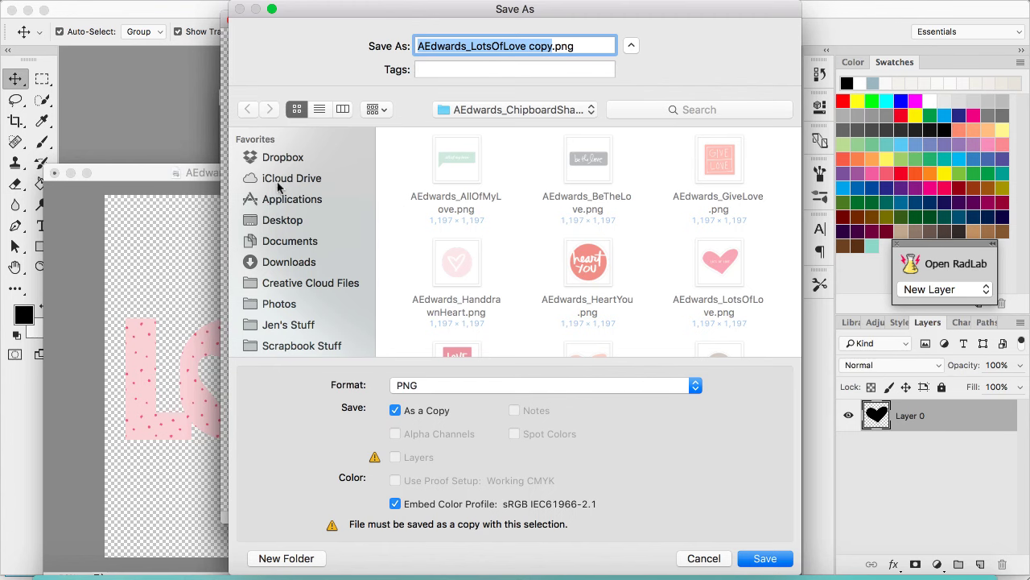
{"action": "left_click", "coordinate": [281, 229]}
{"action": "type", "text": "black heart"}
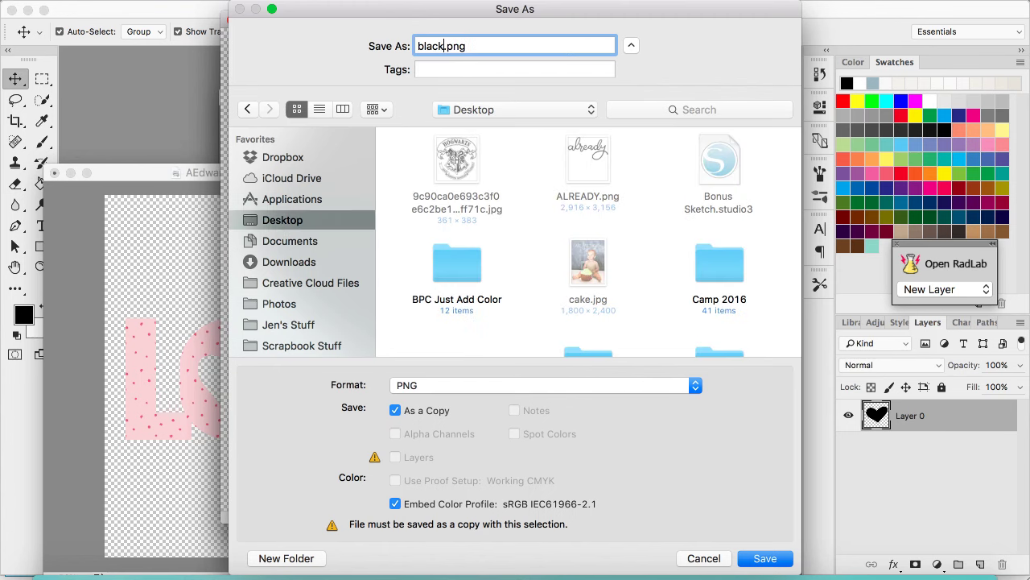
{"action": "key", "text": "Return"}
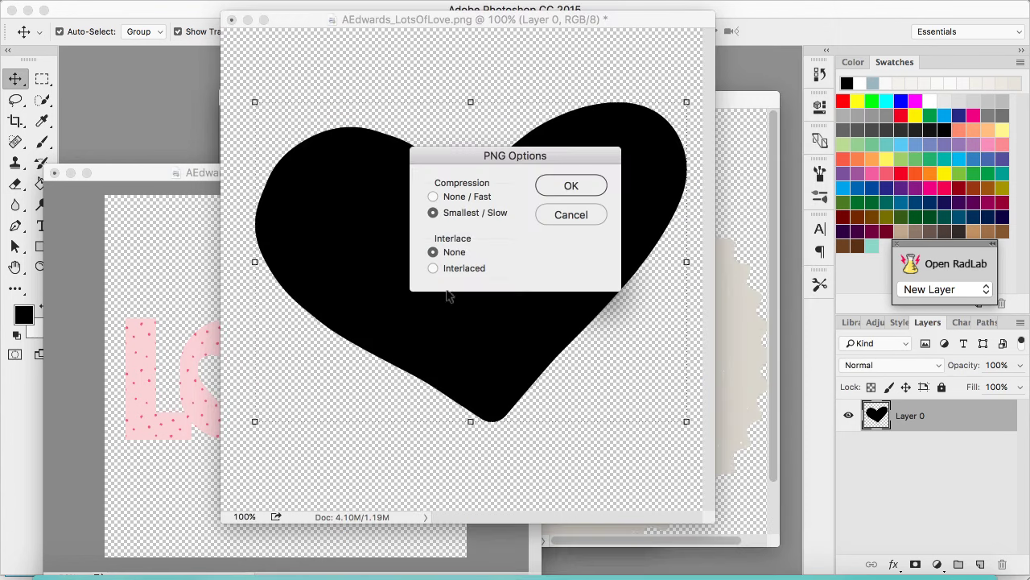
{"action": "left_click", "coordinate": [571, 183]}
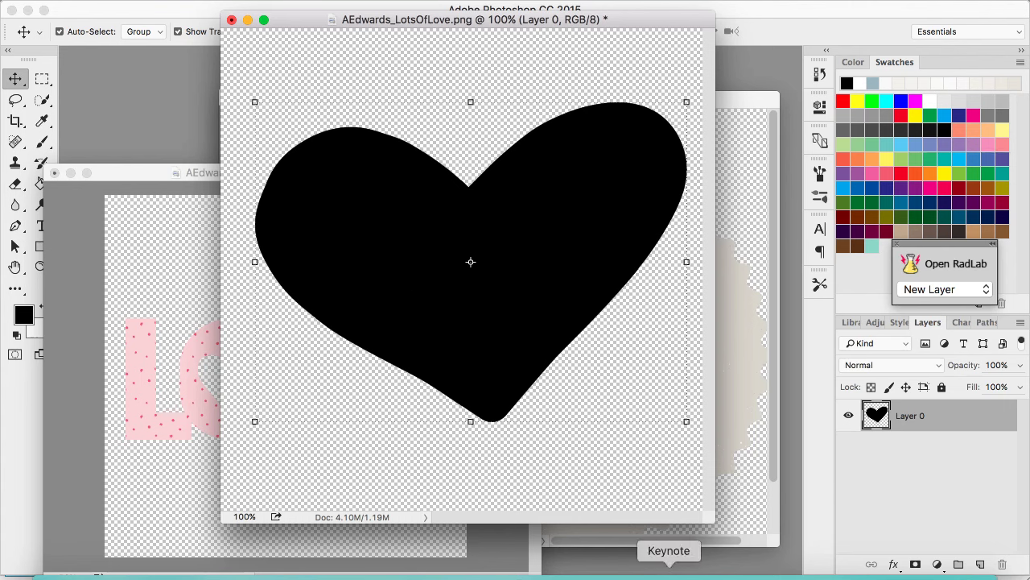
Switch to Silhouette Studio, discard the existing trace area on the LOTS OF LOVE heart, and select the heart image.
{"action": "left_click", "coordinate": [454, 573]}
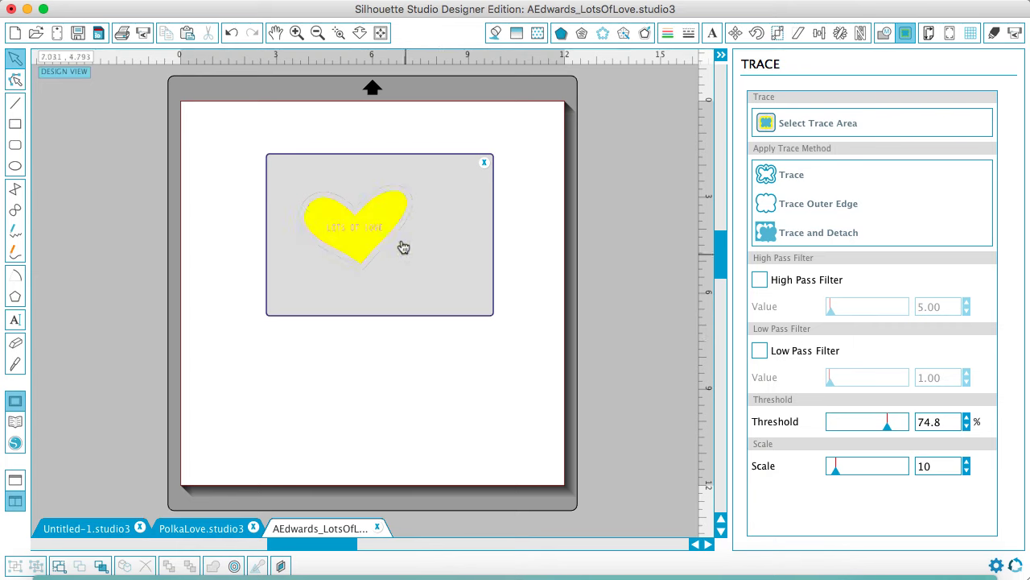
{"action": "left_click", "coordinate": [484, 164]}
{"action": "left_click", "coordinate": [368, 230]}
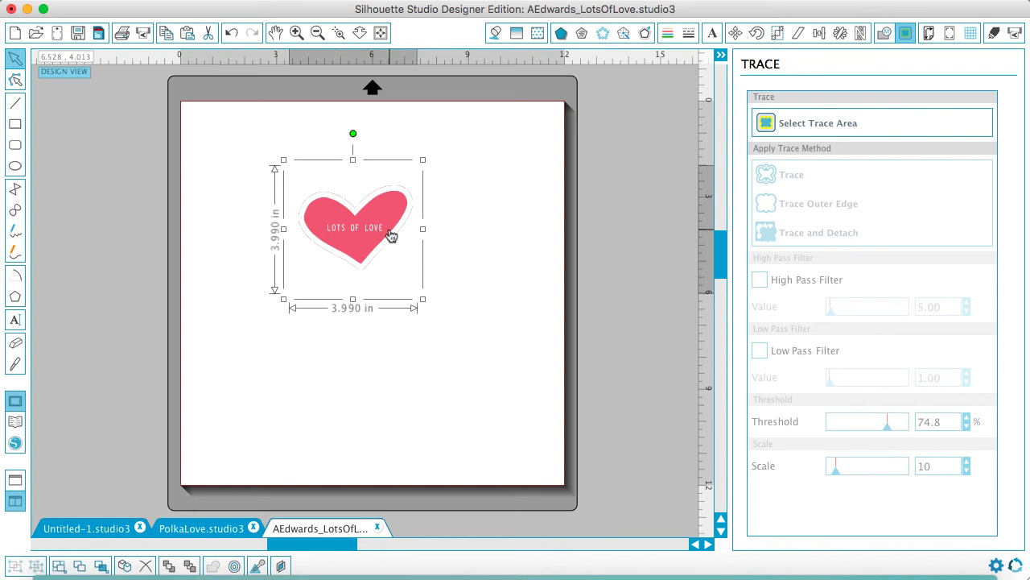
{"action": "left_click", "coordinate": [201, 528]}
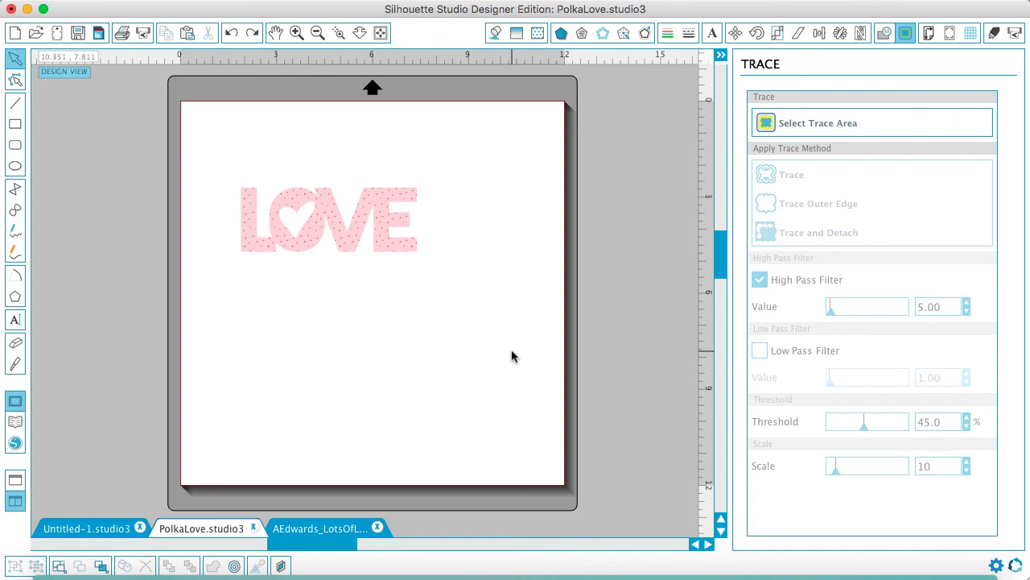
{"action": "left_click", "coordinate": [317, 528]}
{"action": "left_click", "coordinate": [373, 254]}
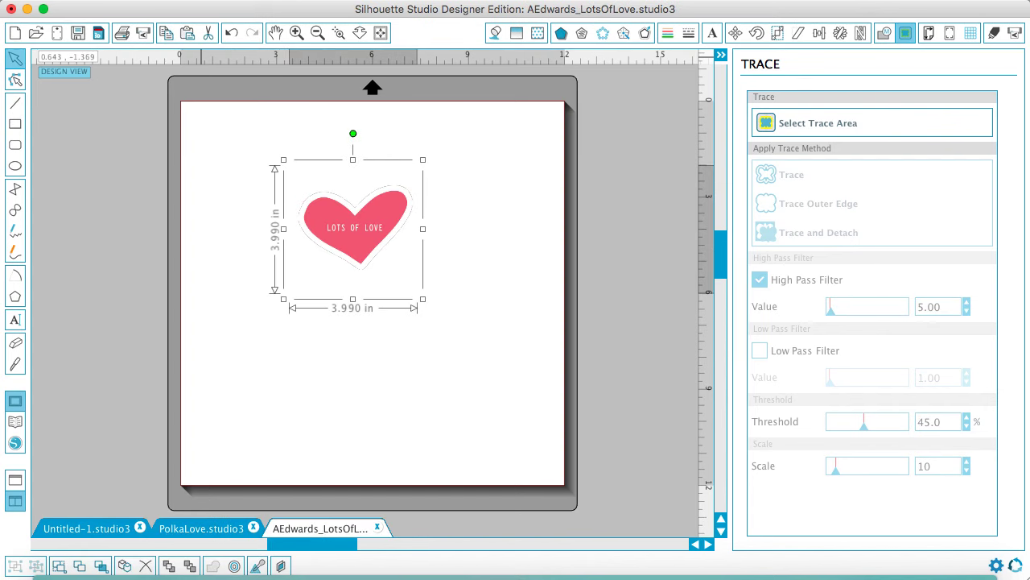
Open the black heart PNG from the Desktop as a new Silhouette Studio document.
{"action": "left_click", "coordinate": [173, 2]}
{"action": "left_click", "coordinate": [178, 25]}
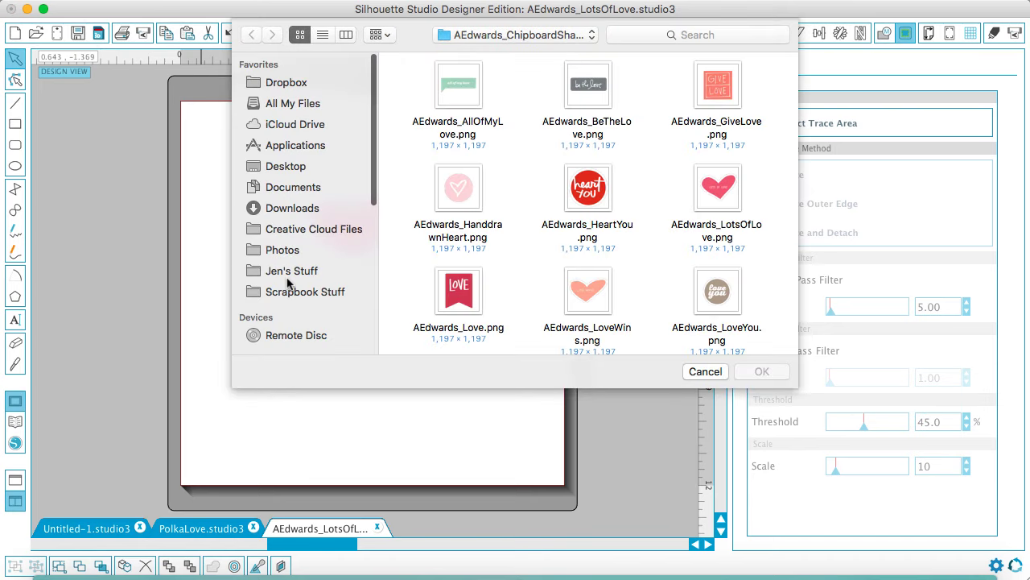
{"action": "left_click", "coordinate": [286, 166]}
{"action": "double_click", "coordinate": [718, 85]}
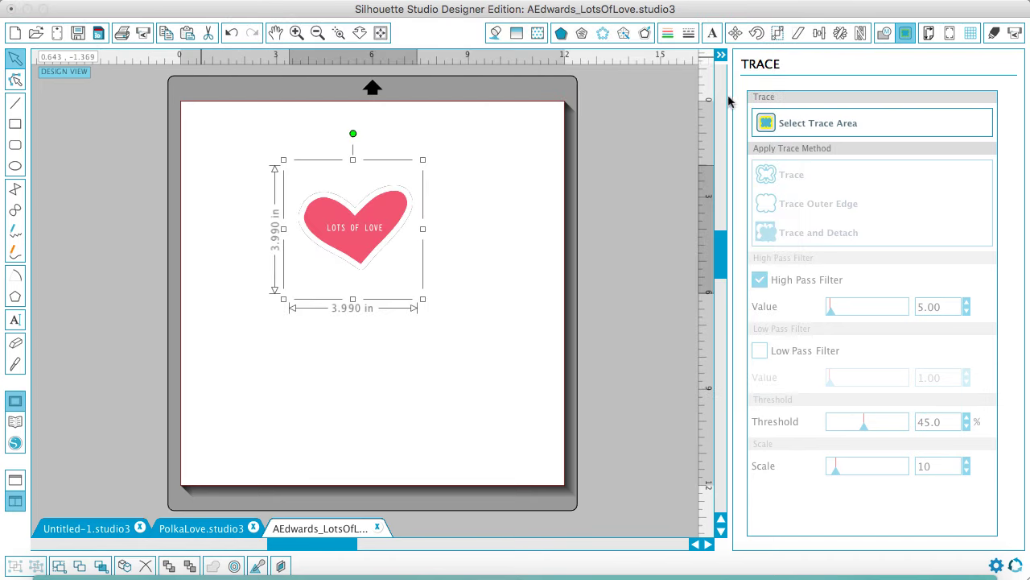
{"action": "left_click_drag", "start_coordinate": [308, 160], "coordinate": [347, 285]}
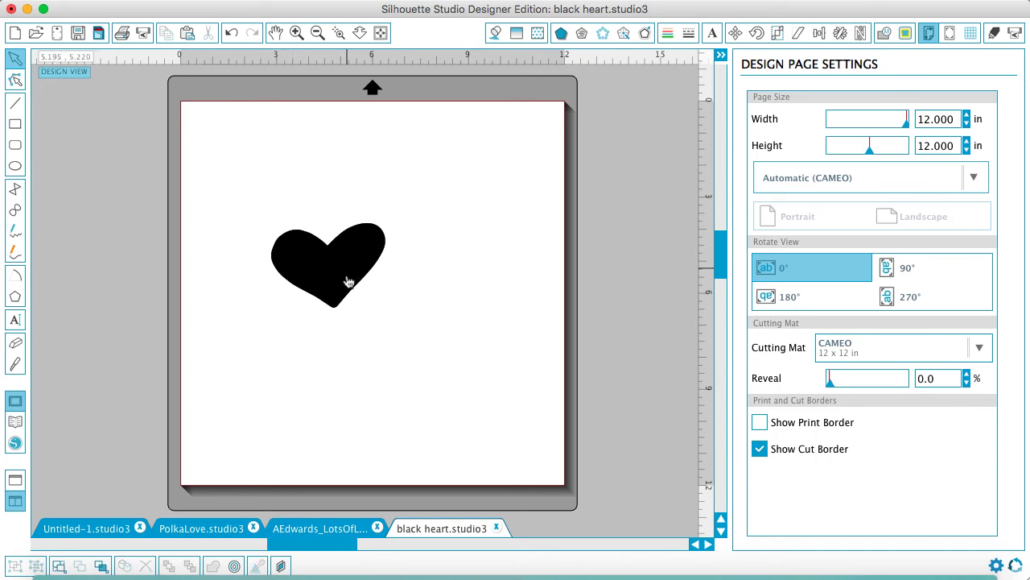
Move the black heart into the AEdwards_LotsOfLove.studio3 document and place it below the pink LOTS OF LOVE heart.
{"action": "left_click", "coordinate": [352, 258]}
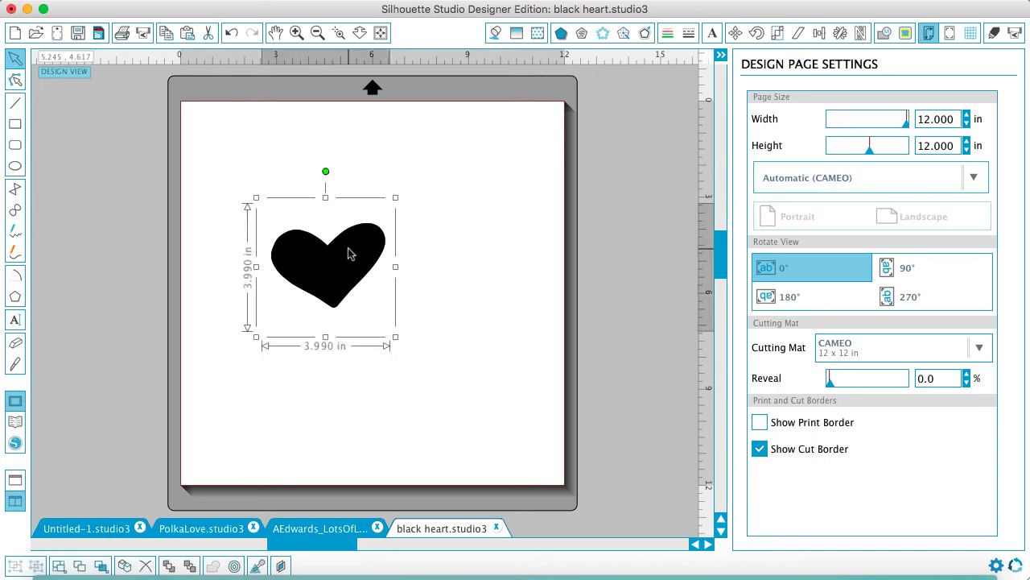
{"action": "key", "text": "Delete"}
{"action": "left_click", "coordinate": [340, 523]}
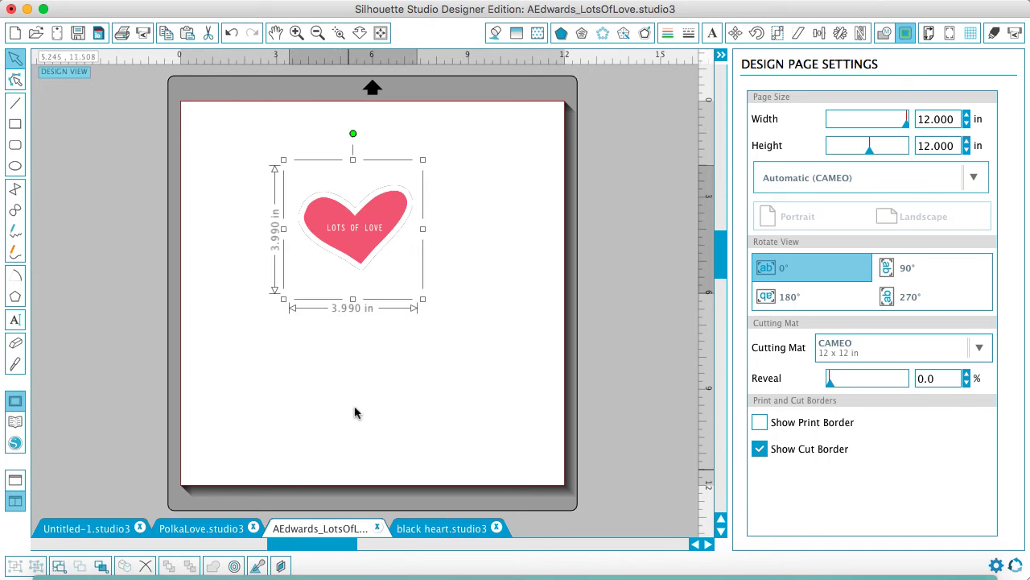
{"action": "left_click", "coordinate": [462, 349]}
{"action": "key", "text": "ctrl+v"}
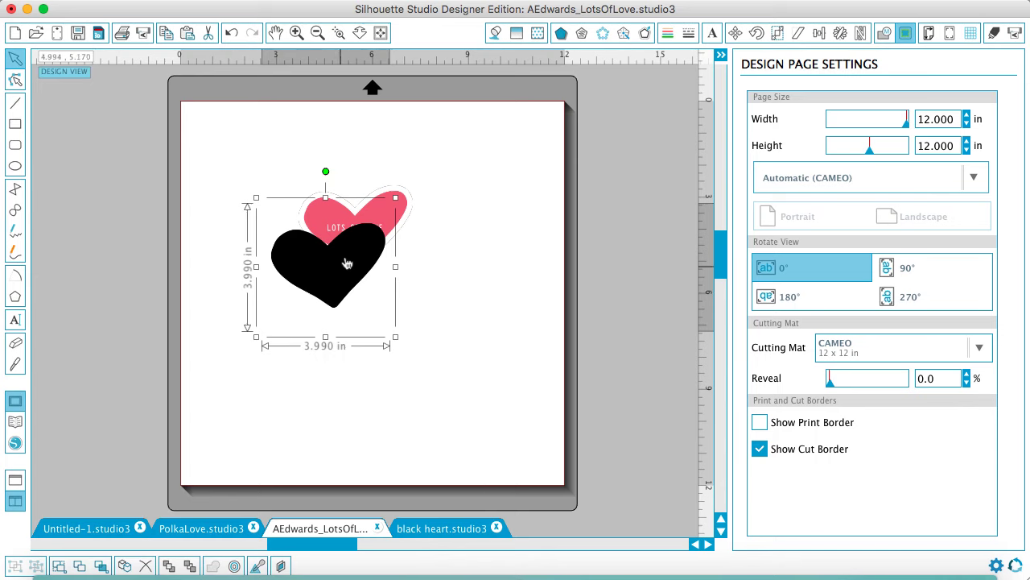
{"action": "left_click_drag", "start_coordinate": [346, 260], "coordinate": [372, 349]}
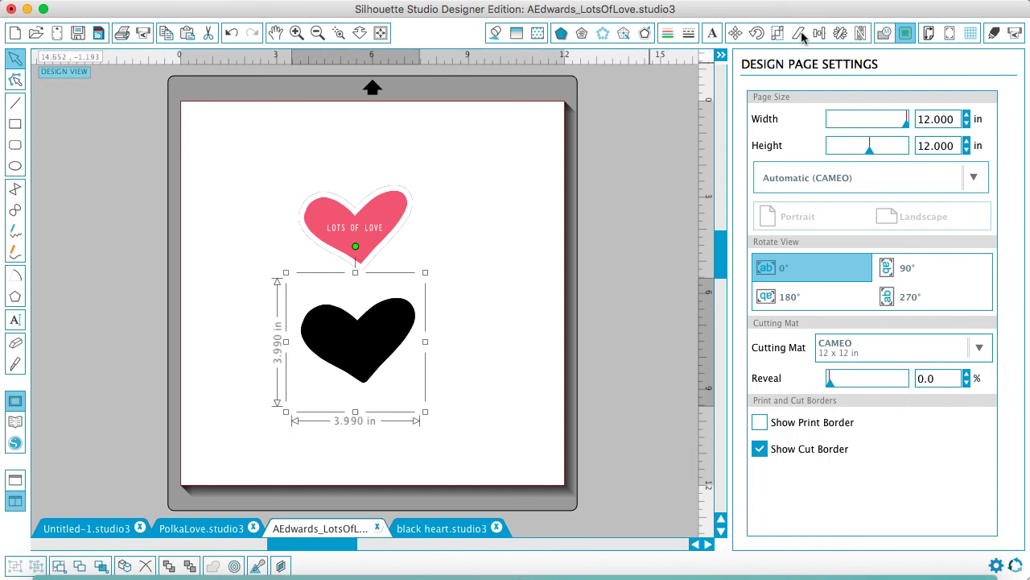
Trace the black heart inside a trace area about 5.68 by 4.45 in, with the high pass filter turned off.
{"action": "left_click", "coordinate": [907, 34]}
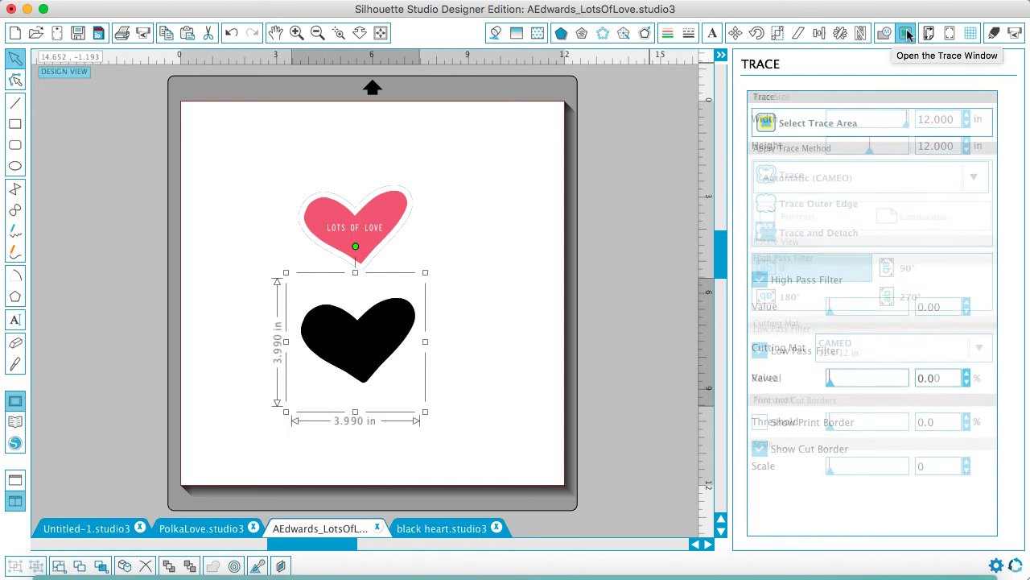
{"action": "left_click", "coordinate": [809, 127]}
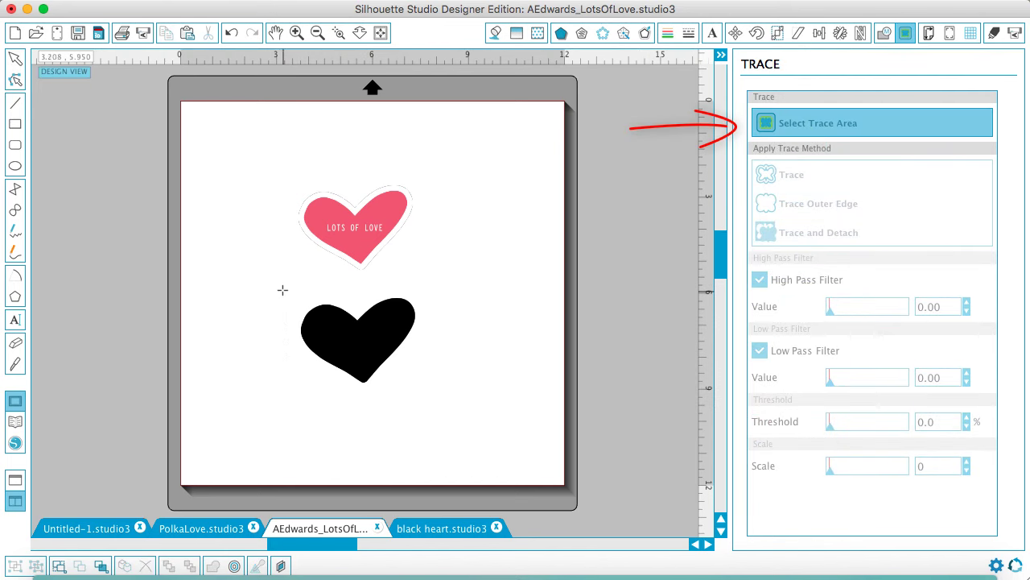
{"action": "mouse_move", "coordinate": [274, 285]}
{"action": "left_mouse_down"}
{"action": "mouse_move", "coordinate": [385, 363]}
{"action": "mouse_move", "coordinate": [456, 432]}
{"action": "left_mouse_up"}
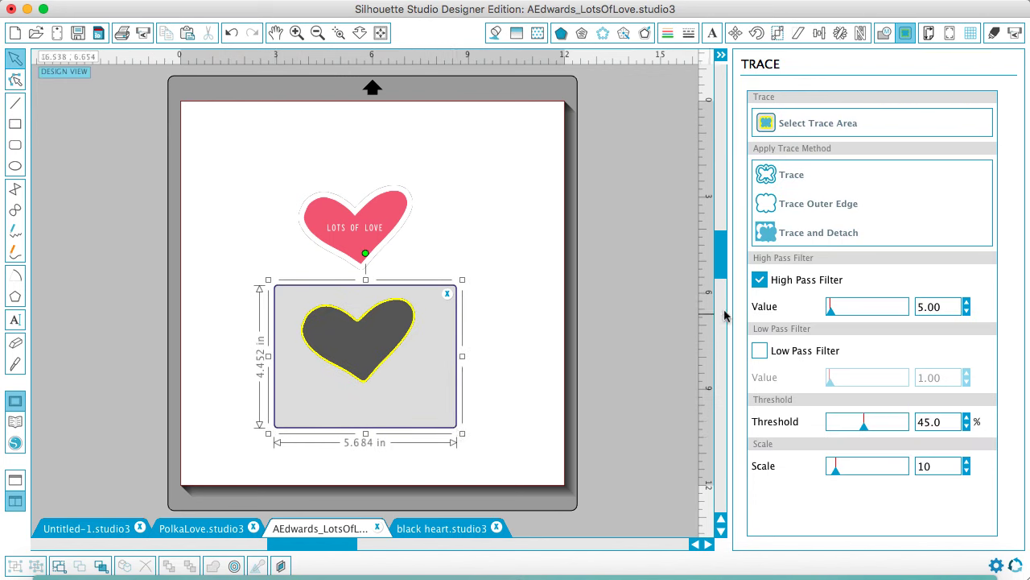
{"action": "left_click", "coordinate": [760, 280]}
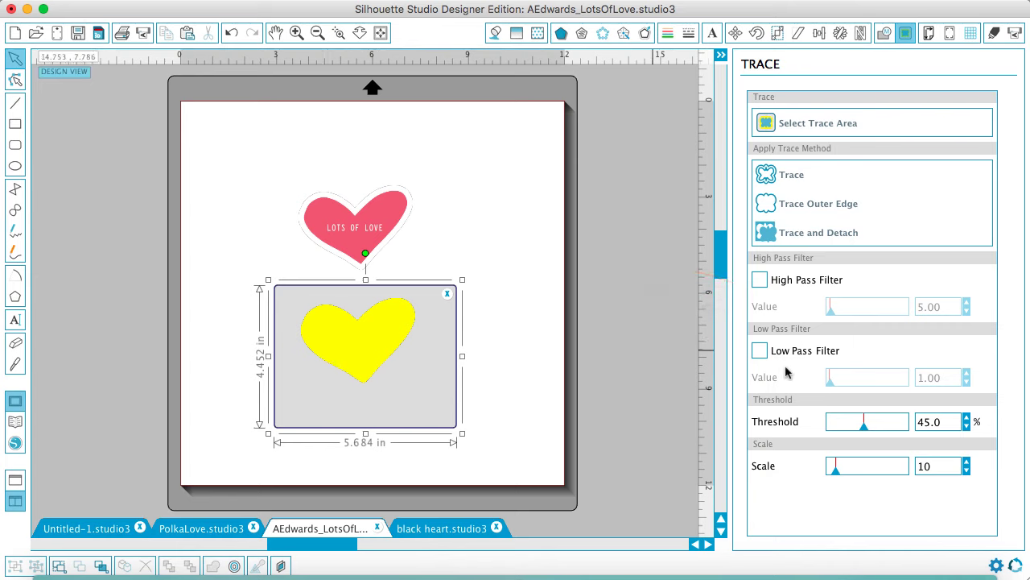
{"action": "left_click", "coordinate": [789, 172]}
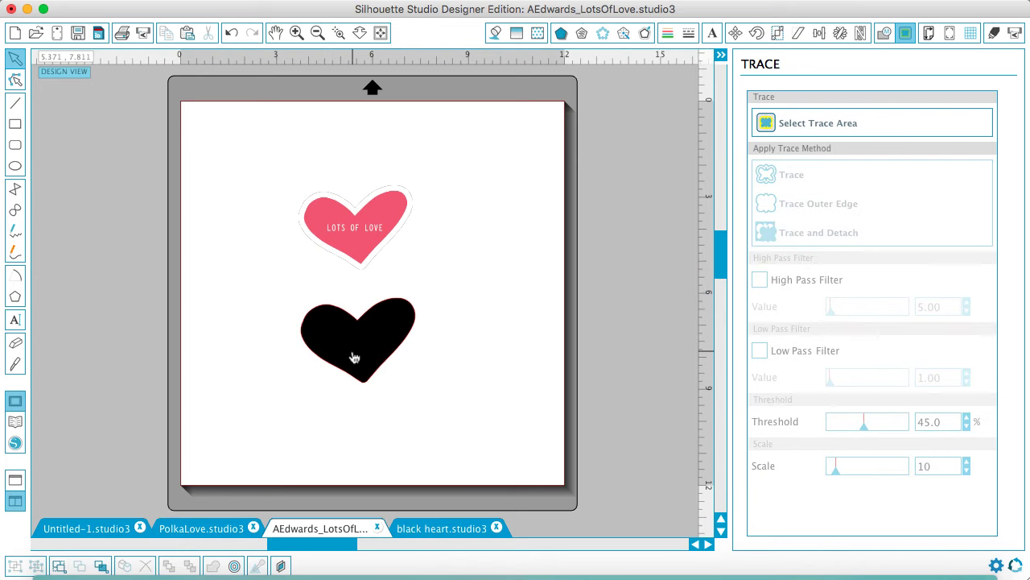
Delete the black heart image and position its traced cut outline around the pink LOTS OF LOVE heart.
{"action": "mouse_move", "coordinate": [357, 357]}
{"action": "left_mouse_down"}
{"action": "mouse_move", "coordinate": [536, 356]}
{"action": "mouse_move", "coordinate": [561, 331]}
{"action": "left_mouse_up"}
{"action": "key", "text": "Delete"}
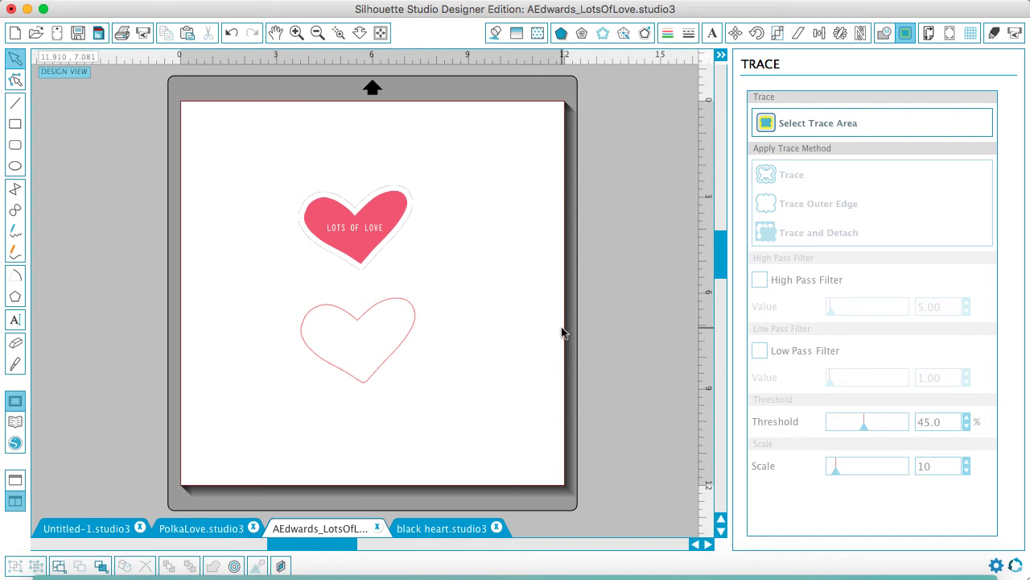
{"action": "left_click_drag", "start_coordinate": [413, 321], "coordinate": [407, 222]}
{"action": "left_click", "coordinate": [407, 223]}
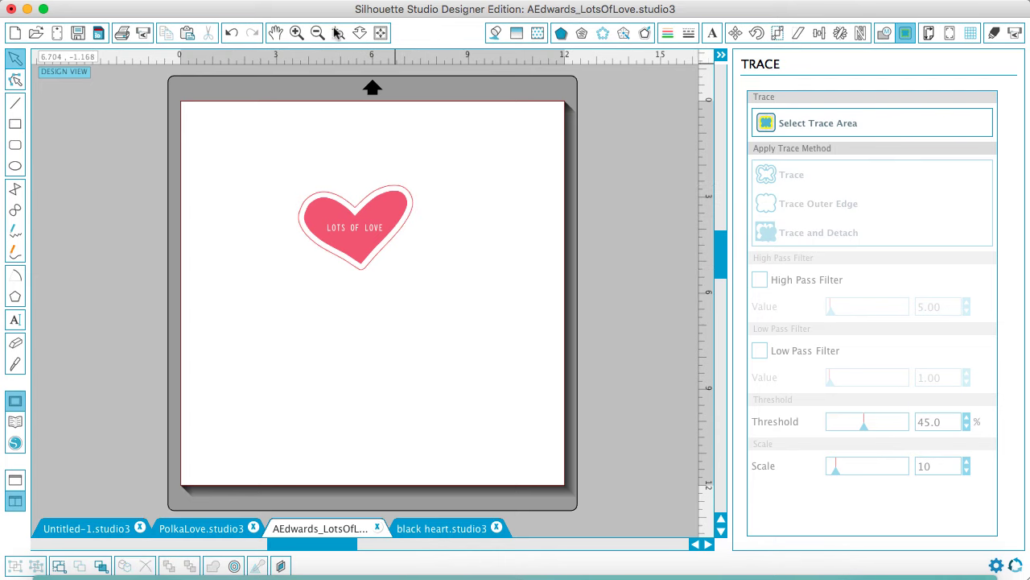
Group the LOTS OF LOVE heart image with its surrounding cut outline.
{"action": "left_click", "coordinate": [337, 33]}
{"action": "left_click_drag", "start_coordinate": [268, 142], "coordinate": [459, 315]}
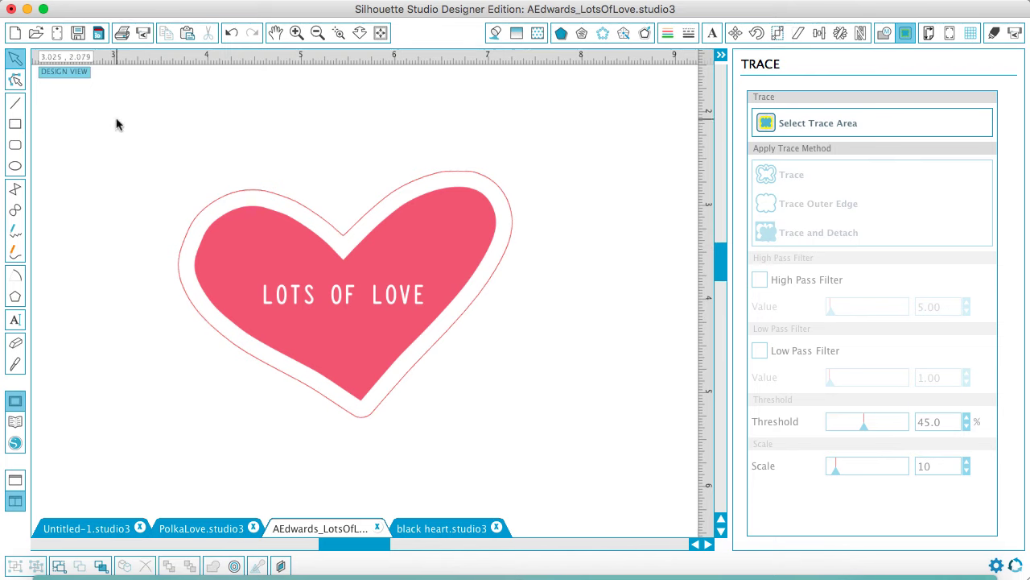
{"action": "left_click_drag", "start_coordinate": [108, 101], "coordinate": [466, 366]}
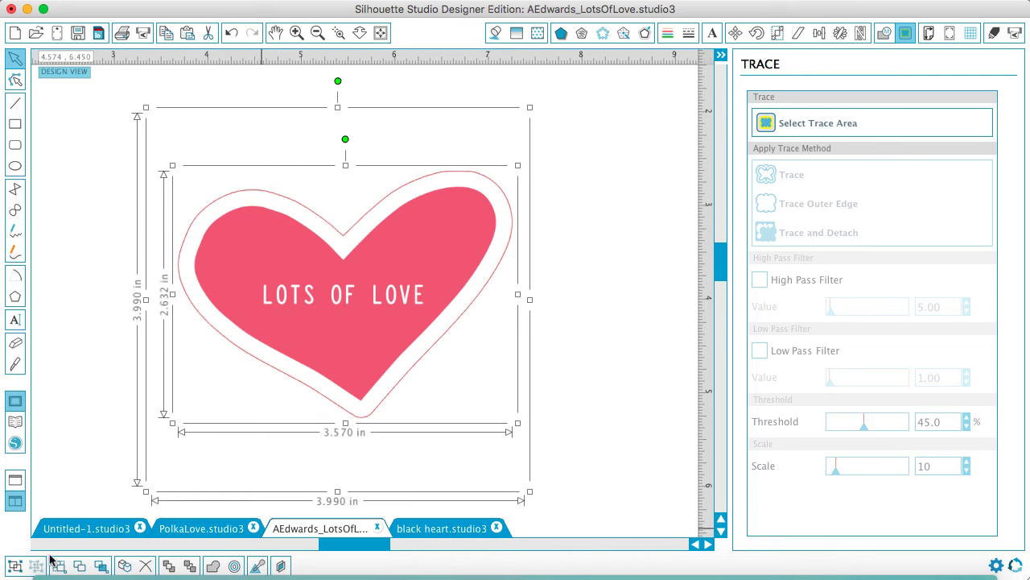
{"action": "left_click", "coordinate": [14, 565]}
{"action": "left_click", "coordinate": [553, 315]}
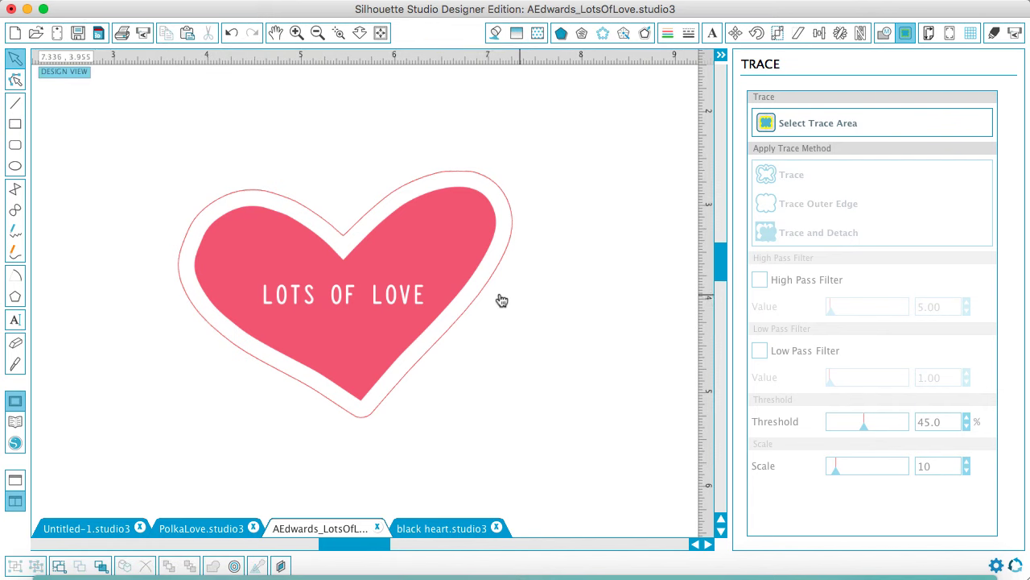
Move the grouped LOTS OF LOVE heart into PolkaLove.studio3 and place it below the LOVE word art.
{"action": "left_click", "coordinate": [483, 311]}
{"action": "key", "text": "ctrl+x"}
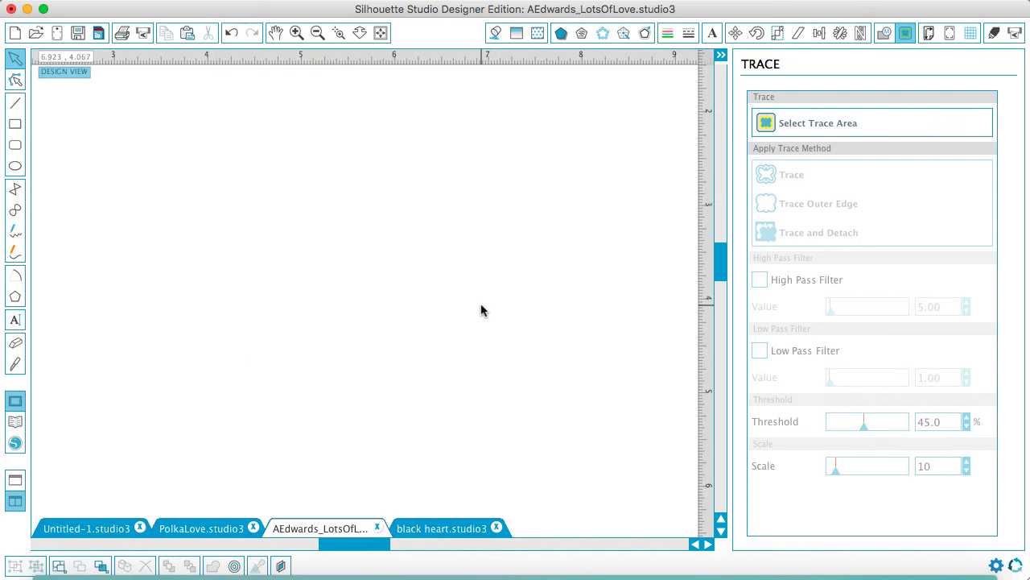
{"action": "left_click", "coordinate": [219, 527]}
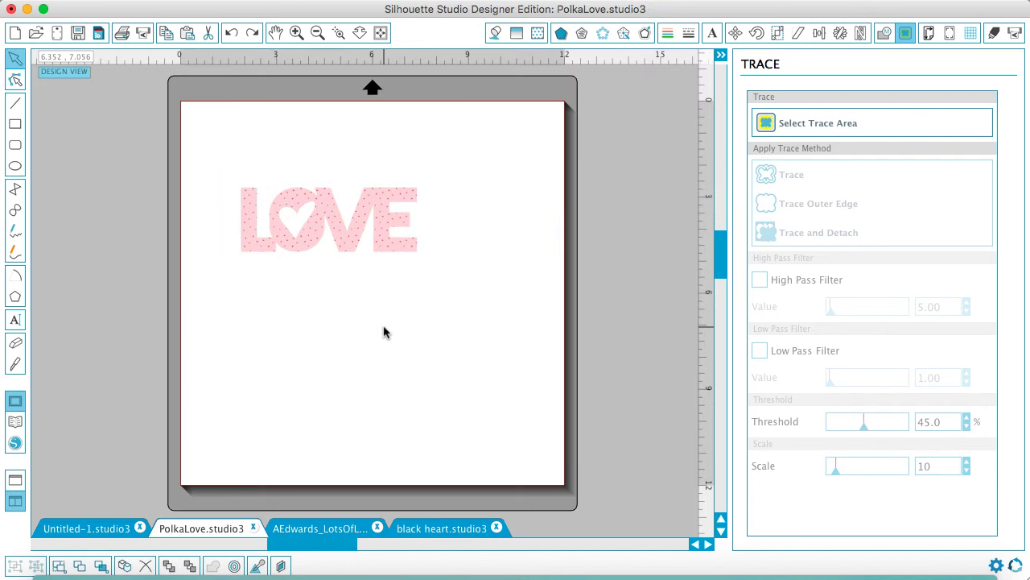
{"action": "key", "text": "ctrl+v"}
{"action": "left_click_drag", "start_coordinate": [398, 236], "coordinate": [339, 367]}
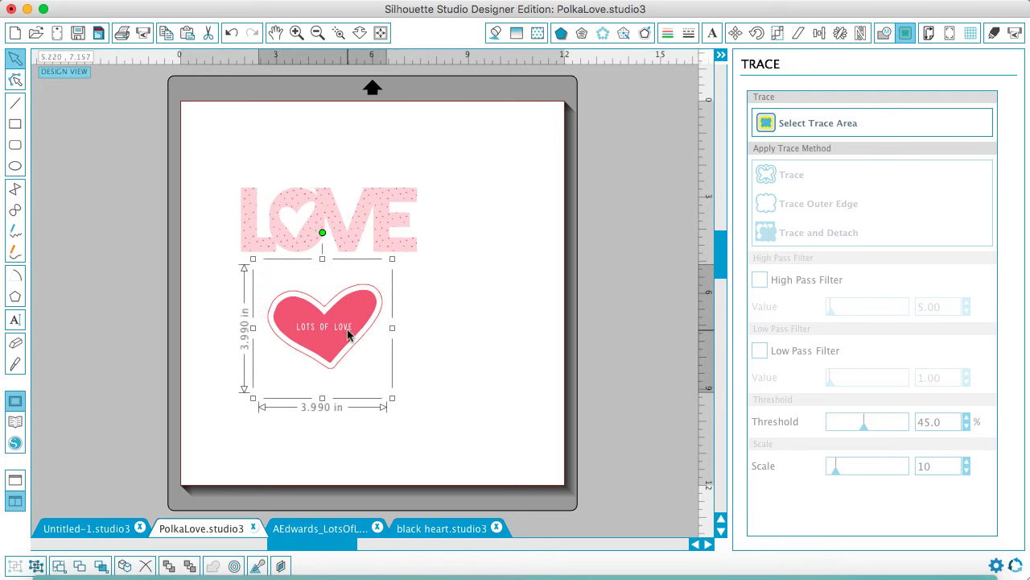